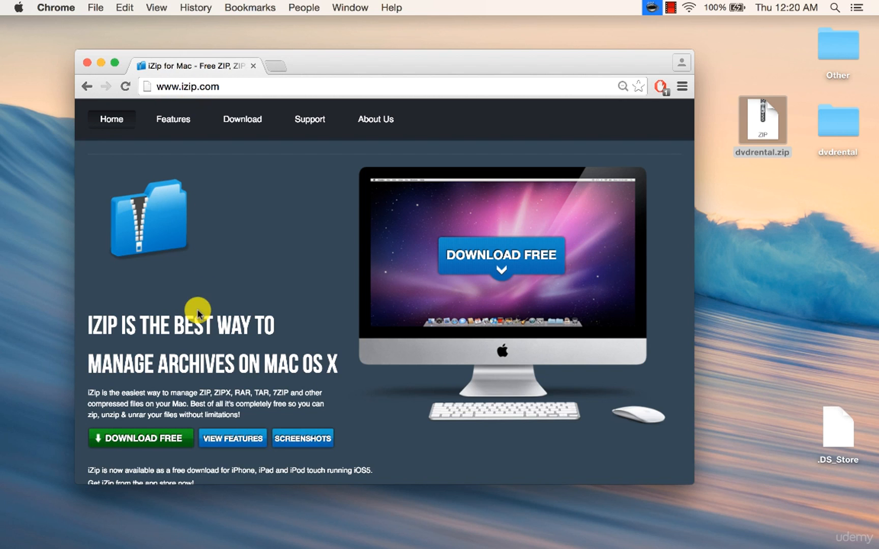
Step: Close the iZip page and open dvdrental.zip with iZip, choosing it from all applications
scroll(181, 377, "down", 1)
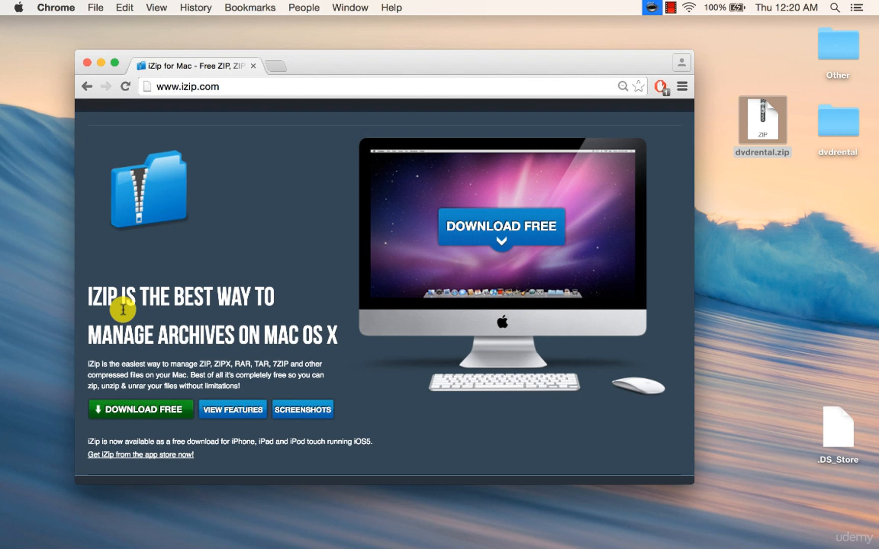
left_click(253, 67)
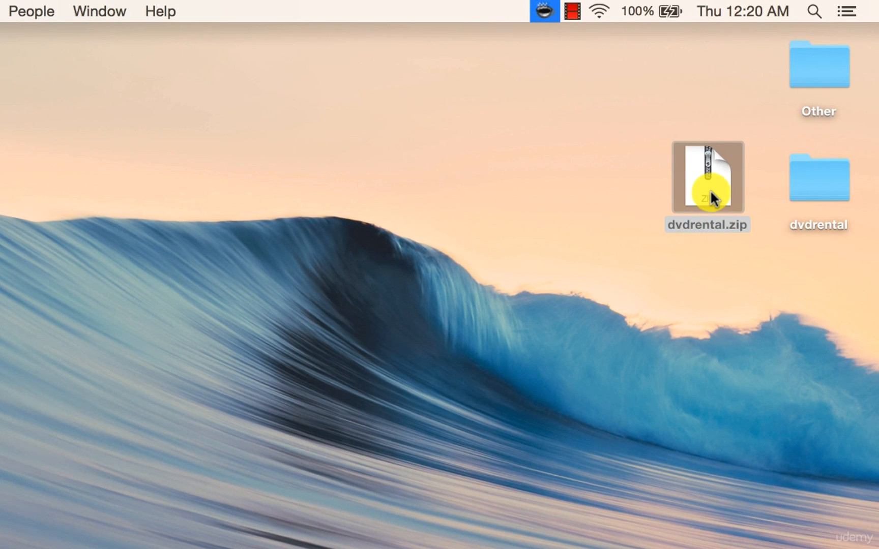
right_click(695, 187)
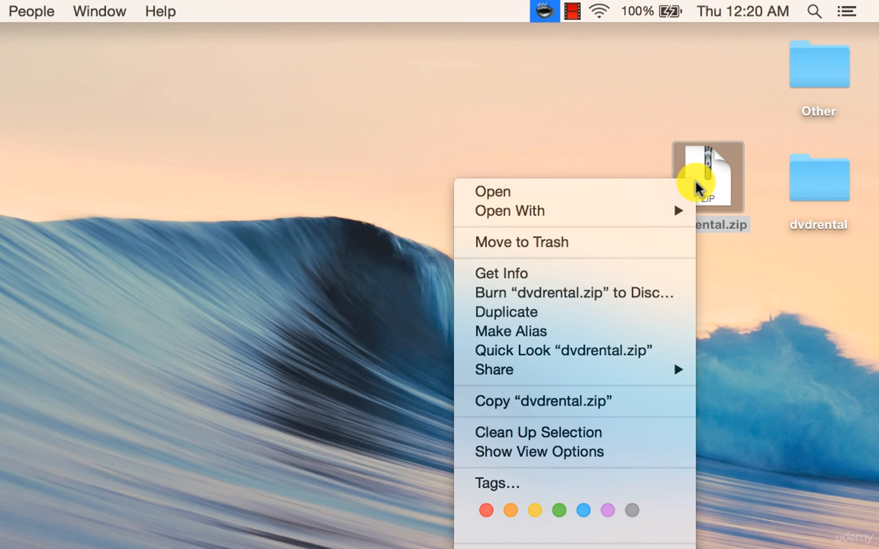
mouse_move(667, 213)
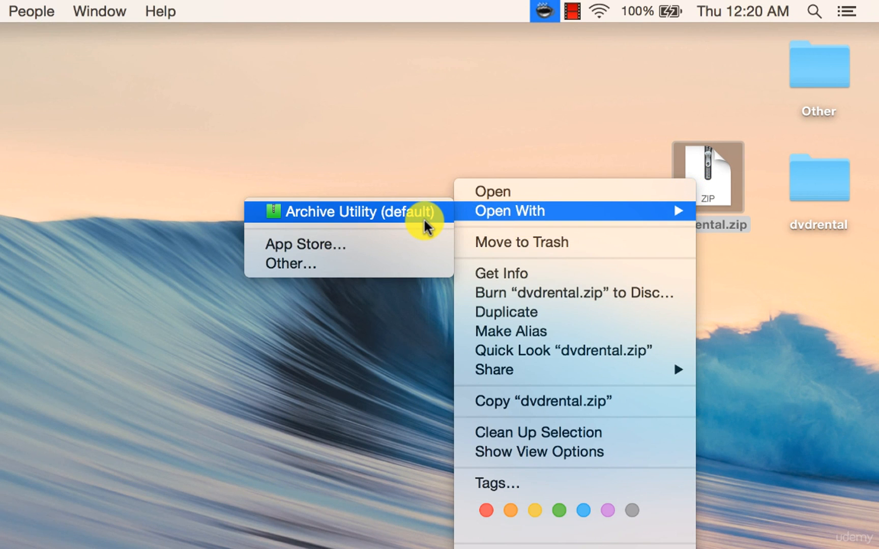
left_click(284, 265)
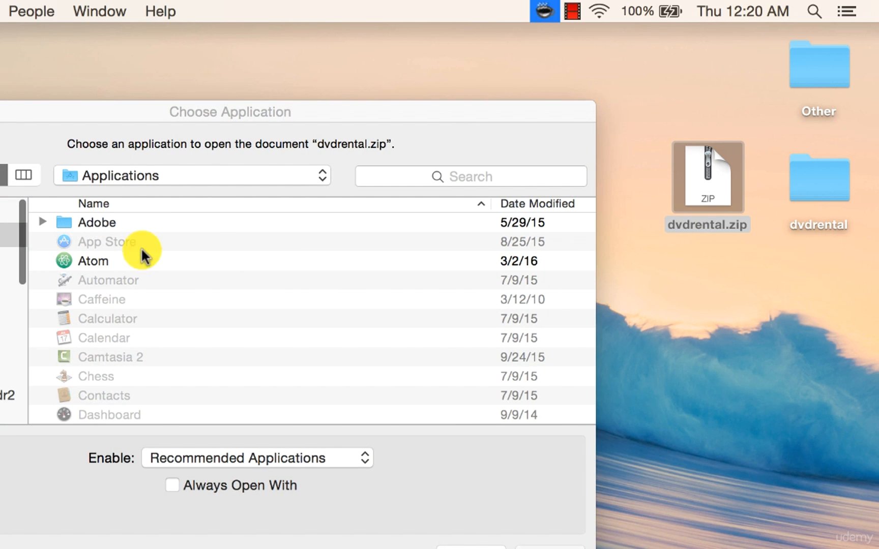
left_click(314, 457)
left_click(295, 473)
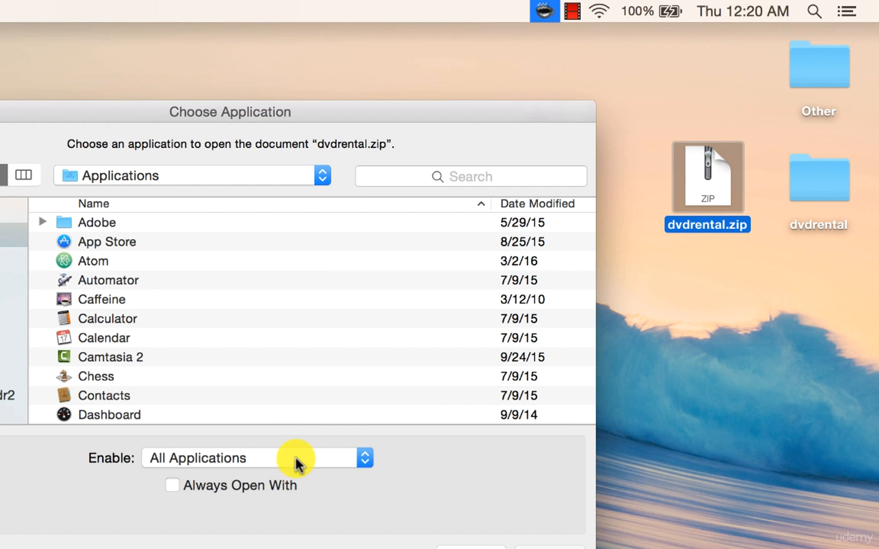
key("i")
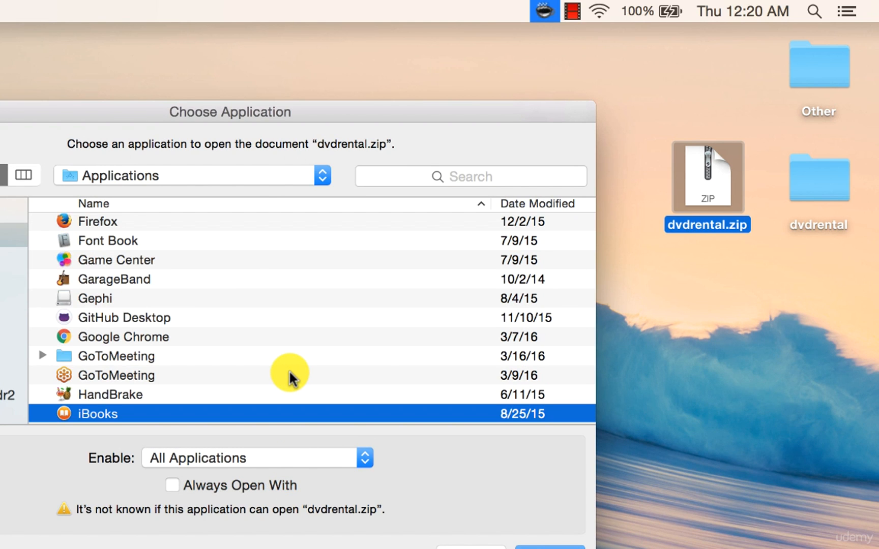
scroll(289, 375, "down", 5)
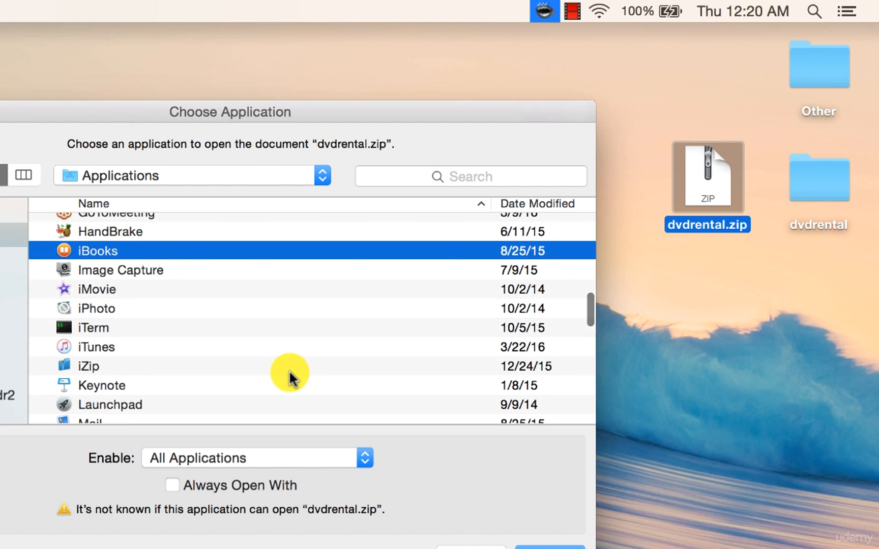
left_click(153, 326)
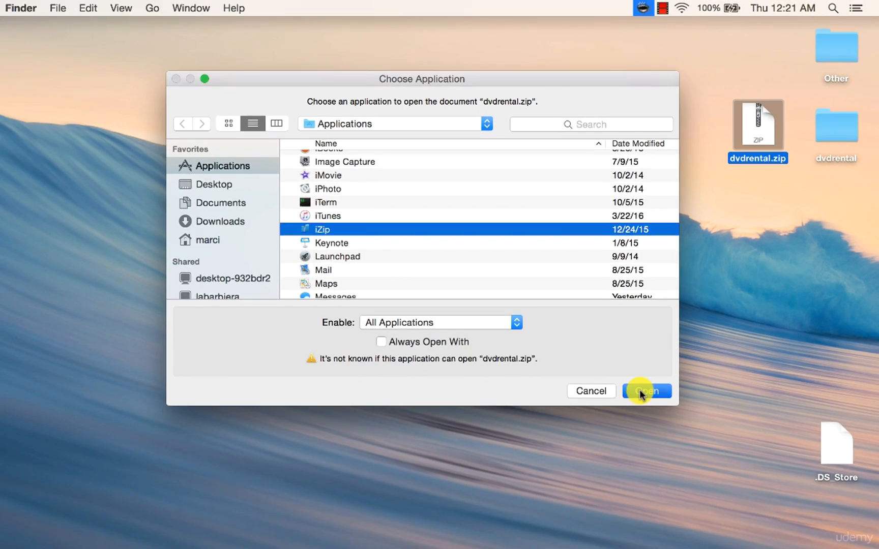
left_click(529, 547)
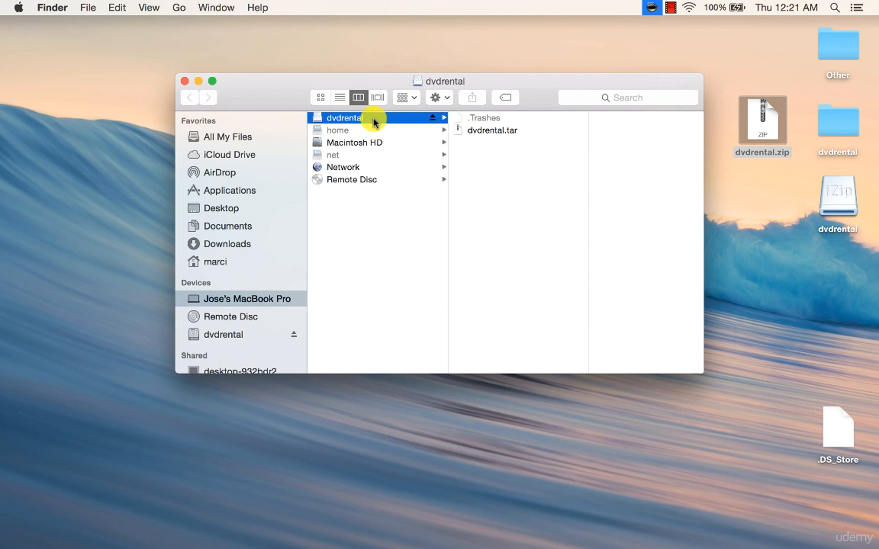
Step: Inspect the dvdrental.tar file inside the mounted dvdrental volume, then close the window
left_click(488, 130)
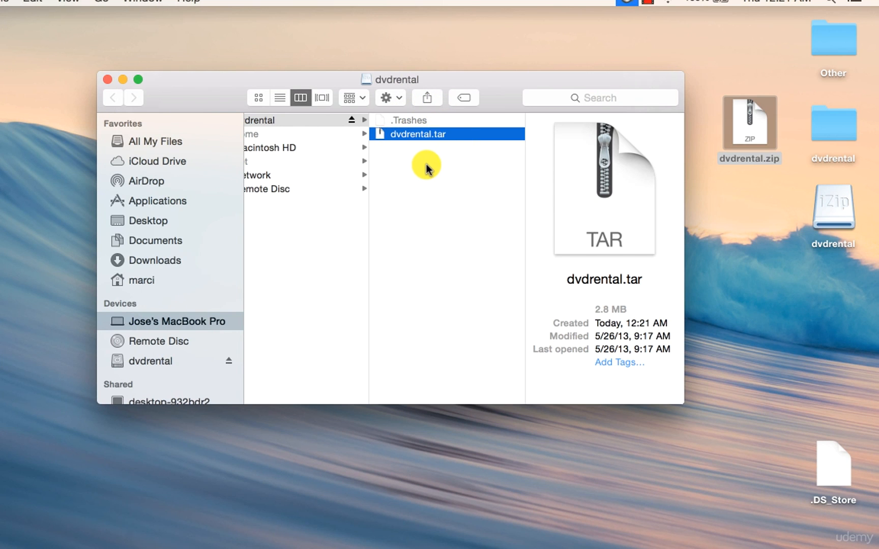
scroll(425, 166, "left", 1)
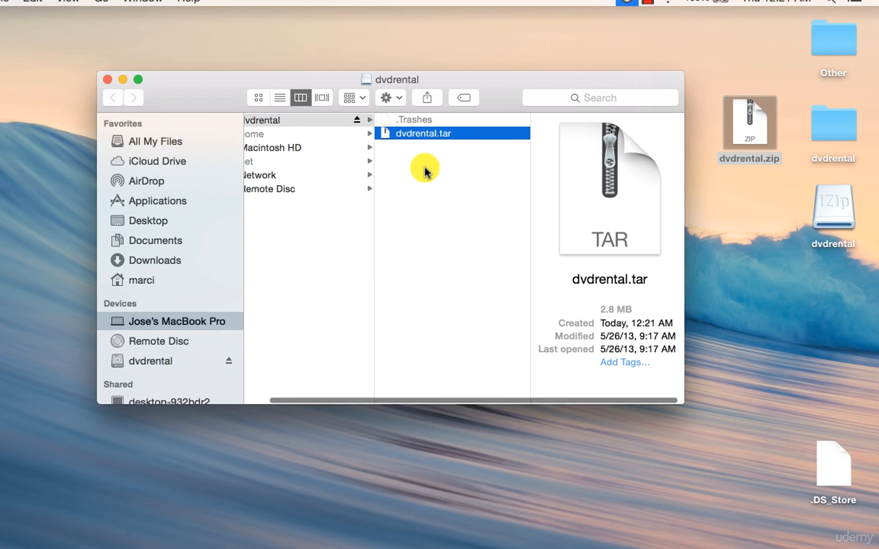
left_click(108, 79)
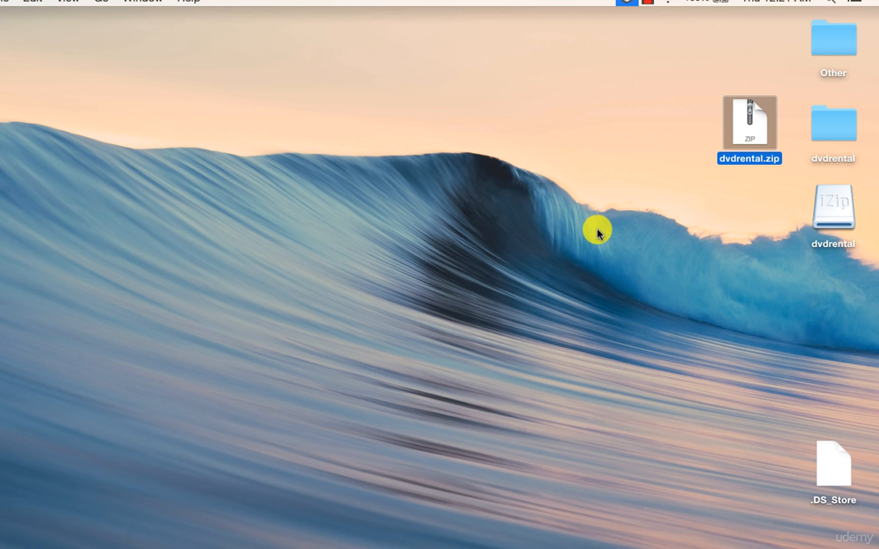
Step: Open the dvdrental folder on the desktop to review its extracted files, then close it
left_click(833, 126)
double_click(833, 126)
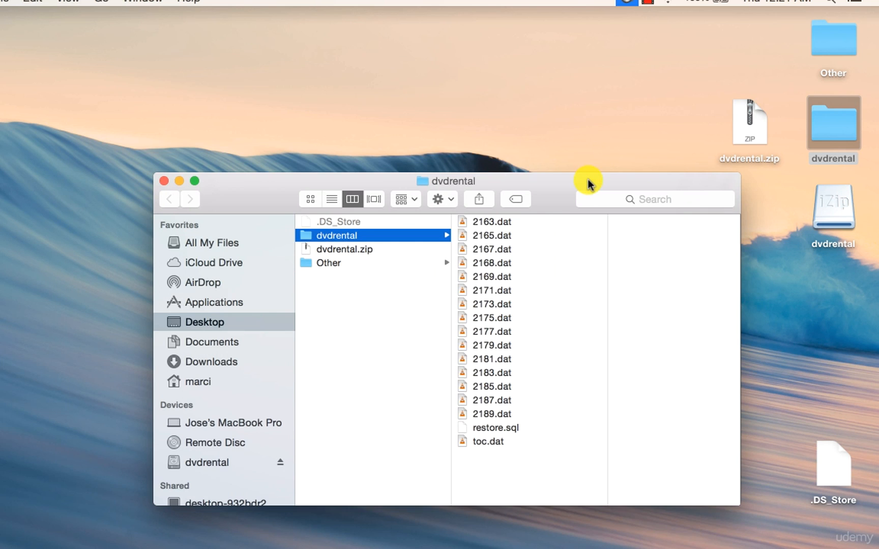
left_click_drag(585, 182, 589, 108)
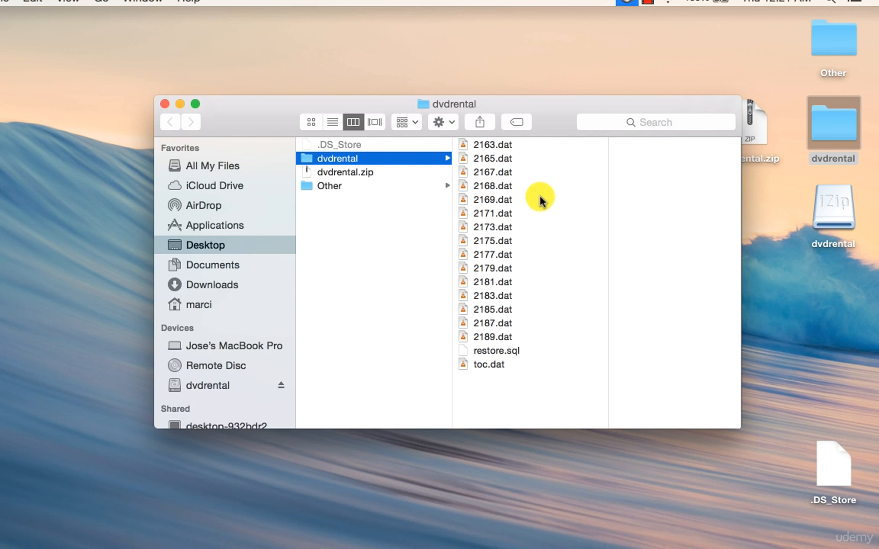
left_click(164, 104)
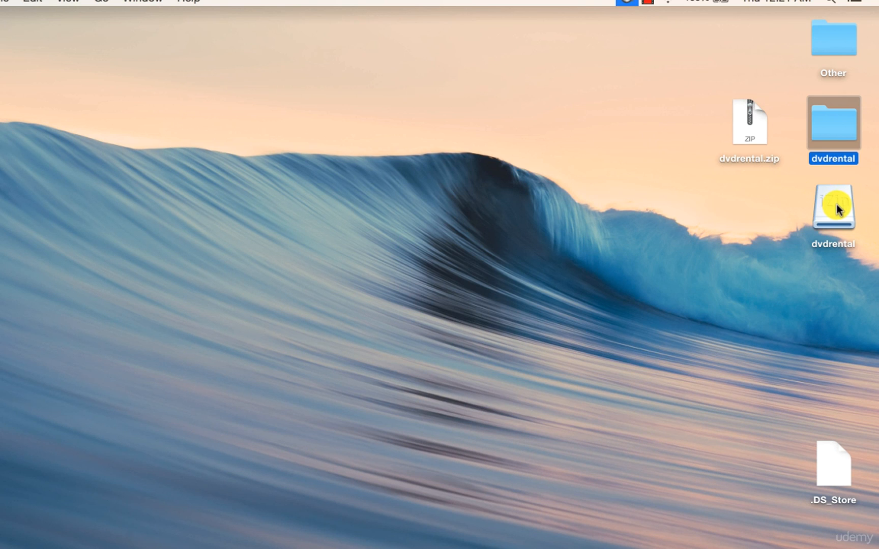
Step: Open the mounted dvdrental volume and the dvdrental folder again, then close both windows
left_click(837, 206)
double_click(836, 204)
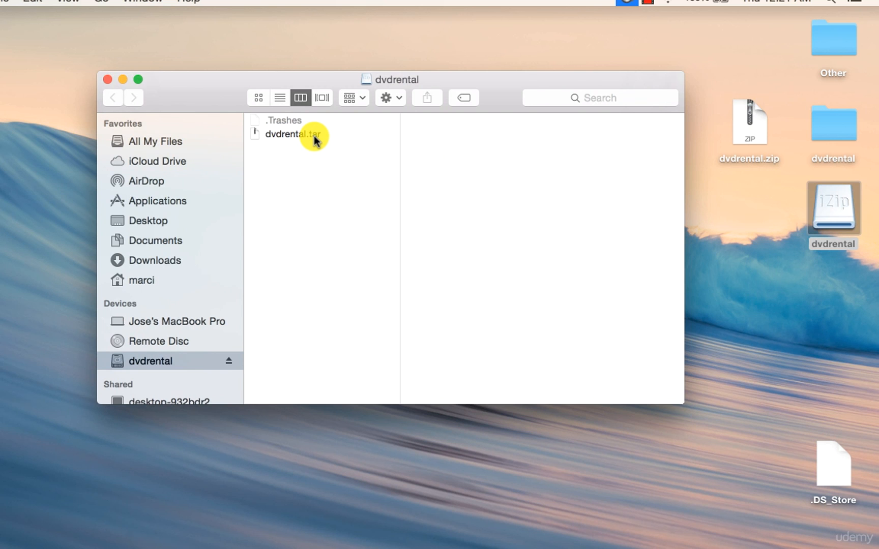
double_click(837, 122)
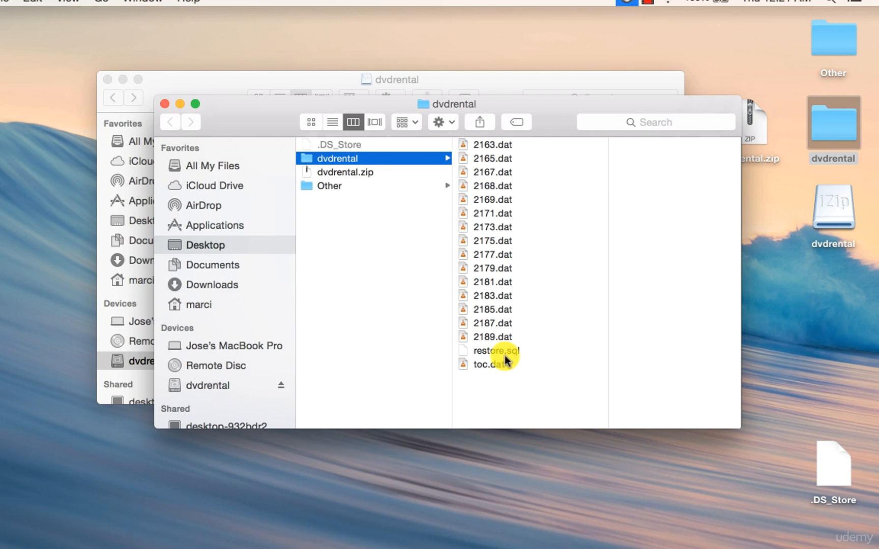
left_click(163, 104)
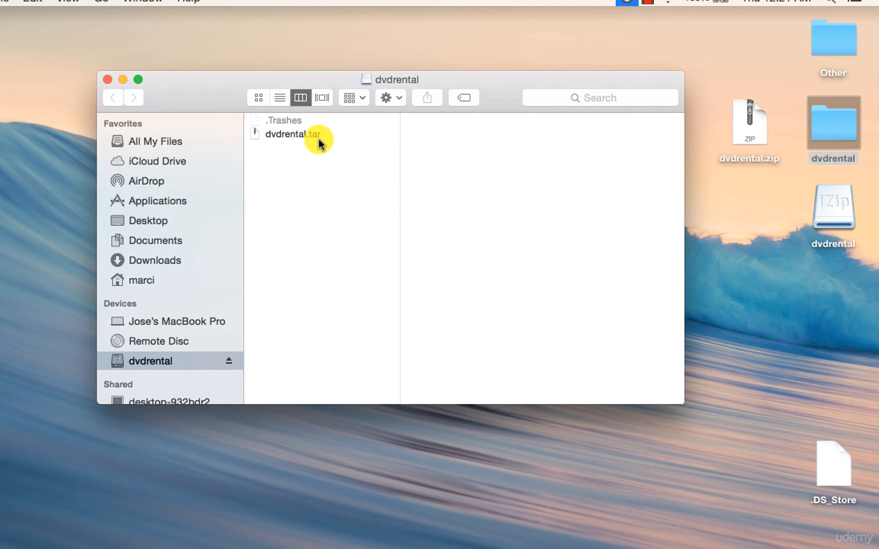
left_click(107, 79)
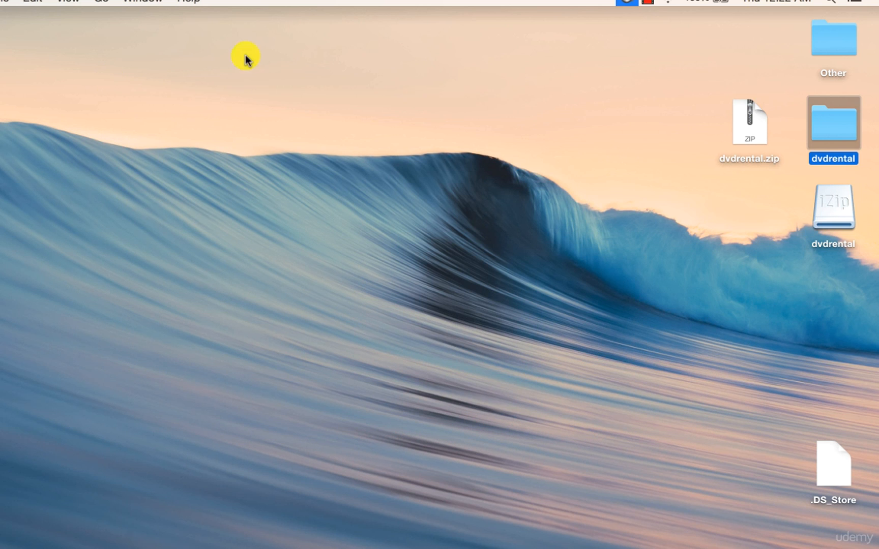
Step: Launch pgAdmin III through Spotlight search
left_click(429, 236)
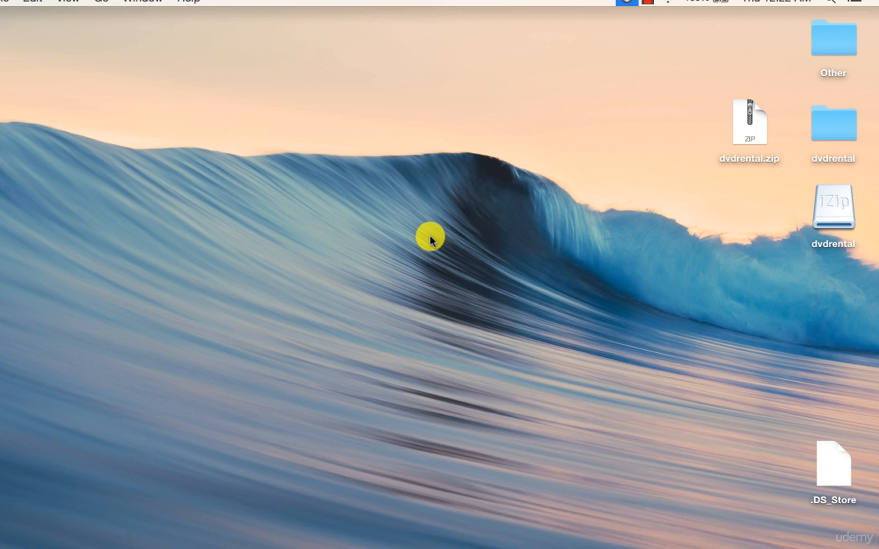
key("super+space")
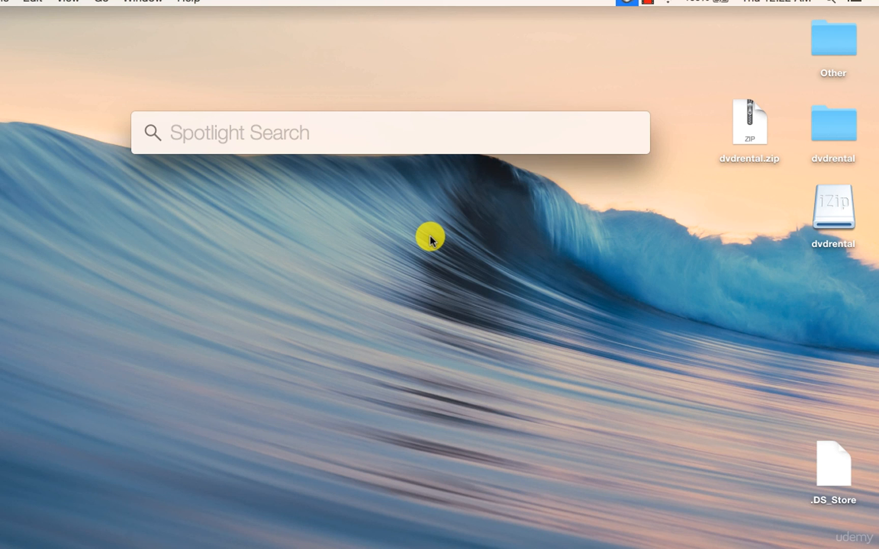
type("pga")
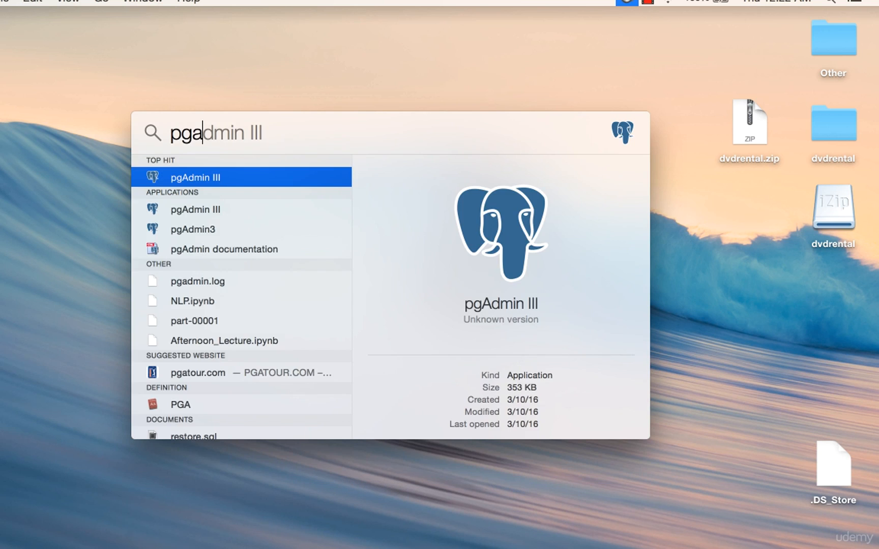
key("Return")
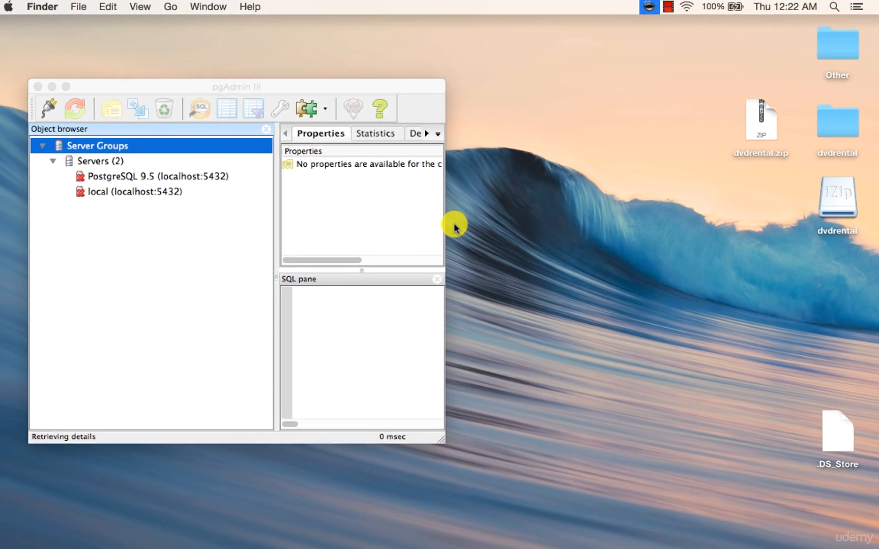
Step: Enlarge the pgAdmin window and connect to the PostgreSQL 9.5 (localhost:5432) server
left_click(448, 223)
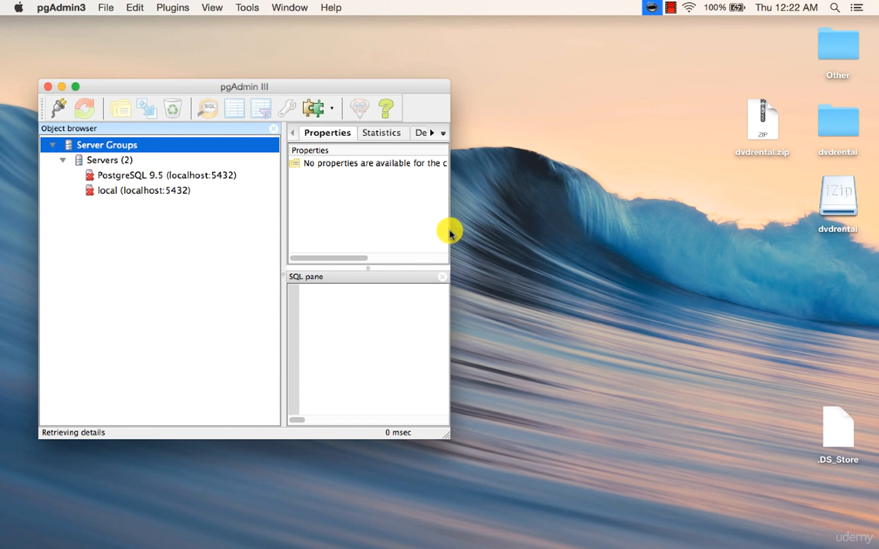
left_click_drag(448, 434, 718, 442)
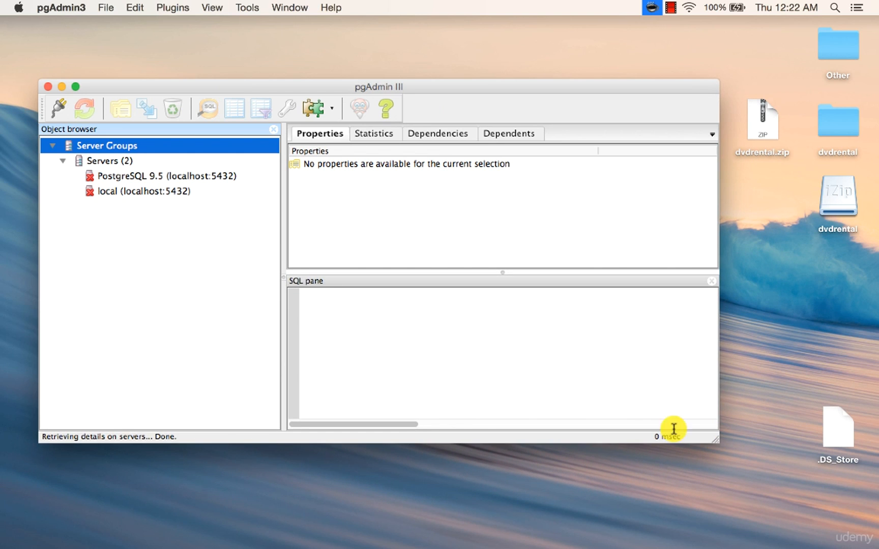
left_click(104, 161)
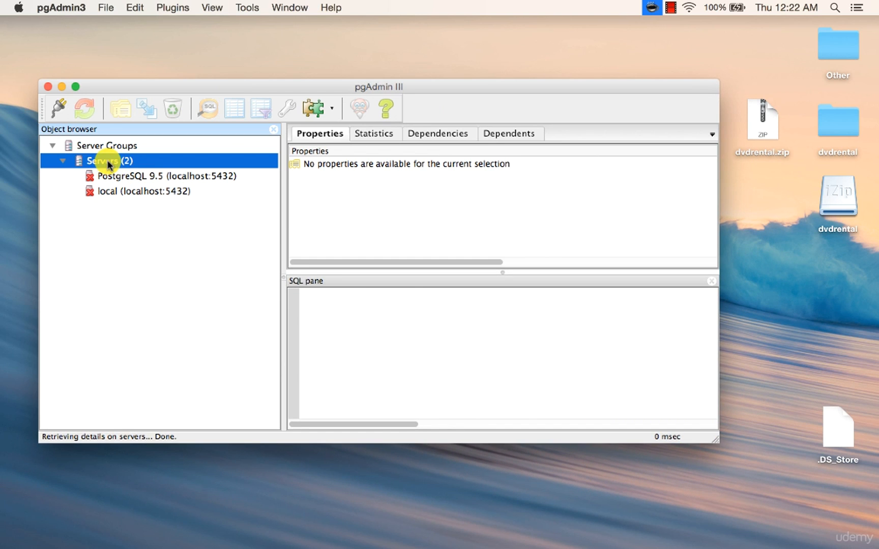
left_click(108, 174)
double_click(104, 178)
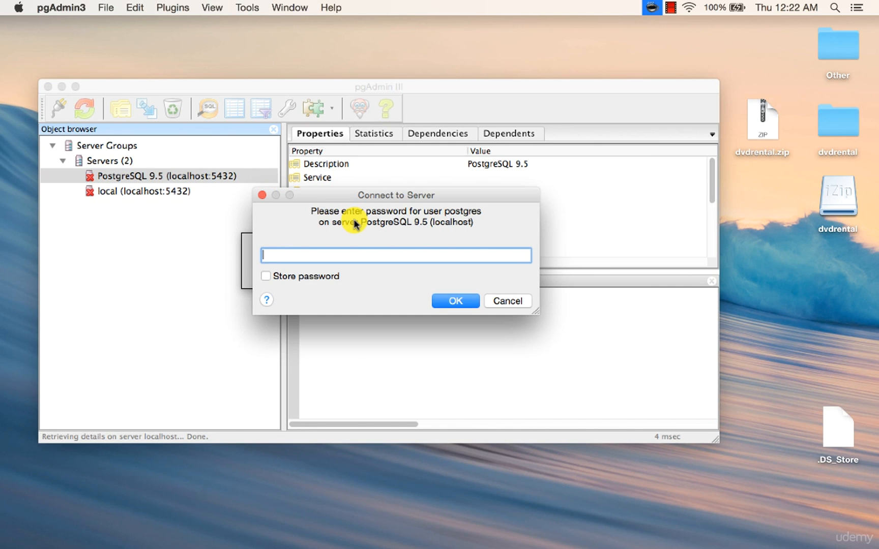
Step: Enter the postgres user's password, store it, and dismiss the saving-passwords hint so it is not shown again
type("•••")
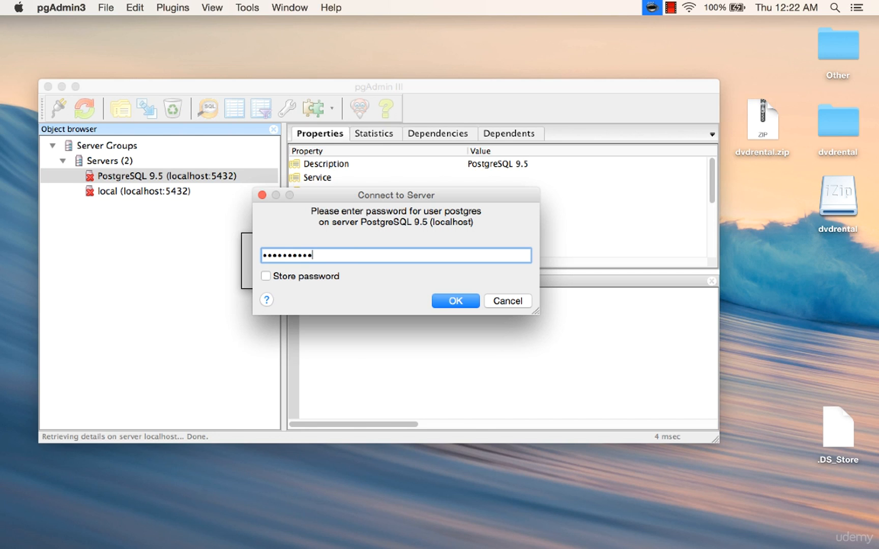
left_click(270, 276)
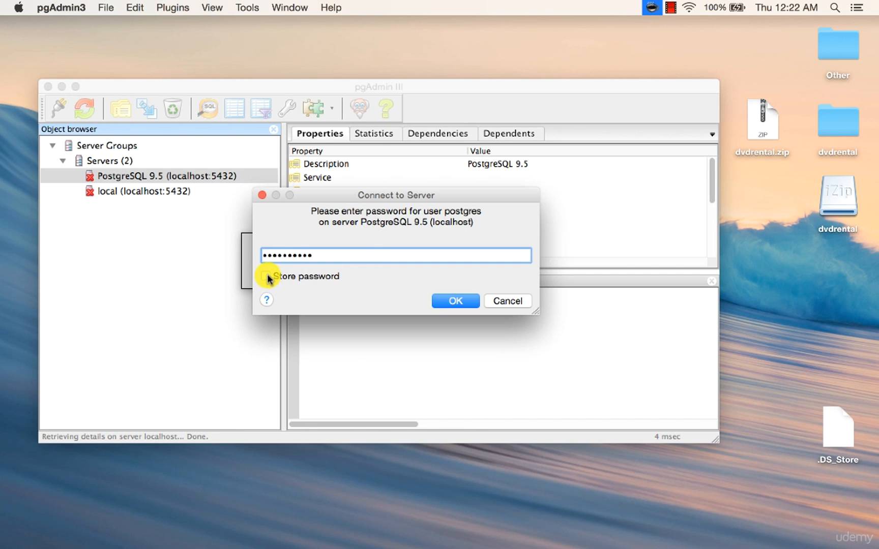
left_click(449, 301)
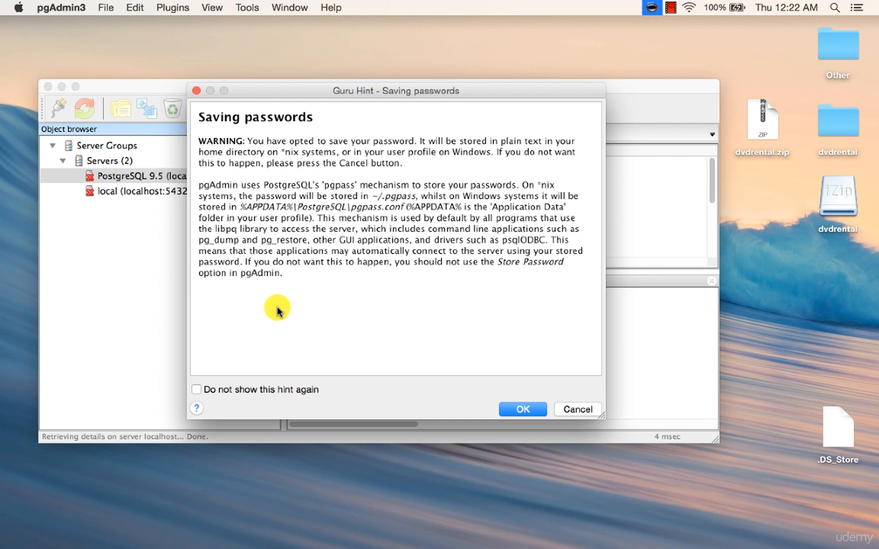
left_click(249, 389)
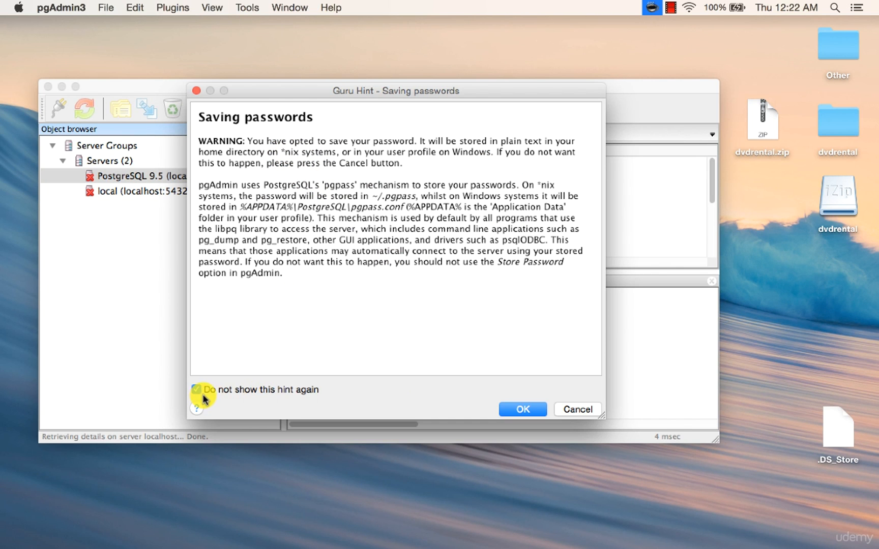
left_click(528, 409)
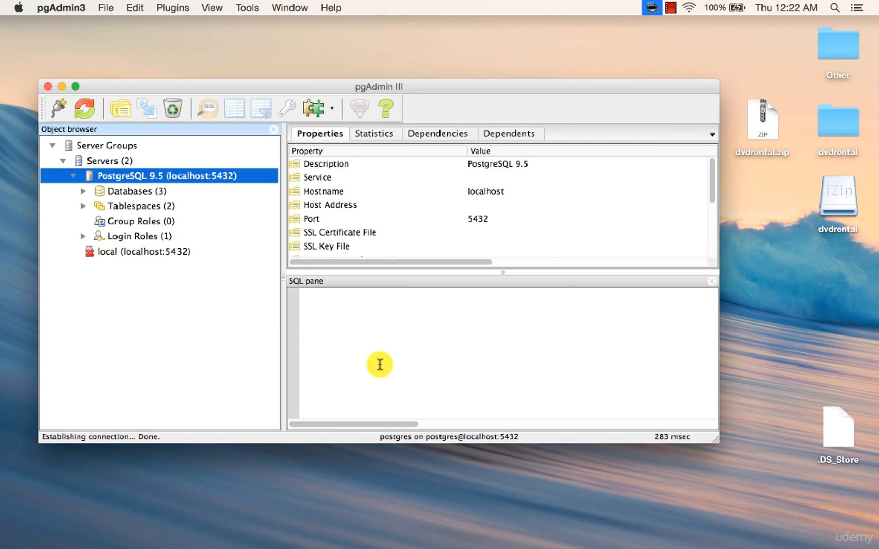
Step: Expand the server's Databases list
left_click(130, 192)
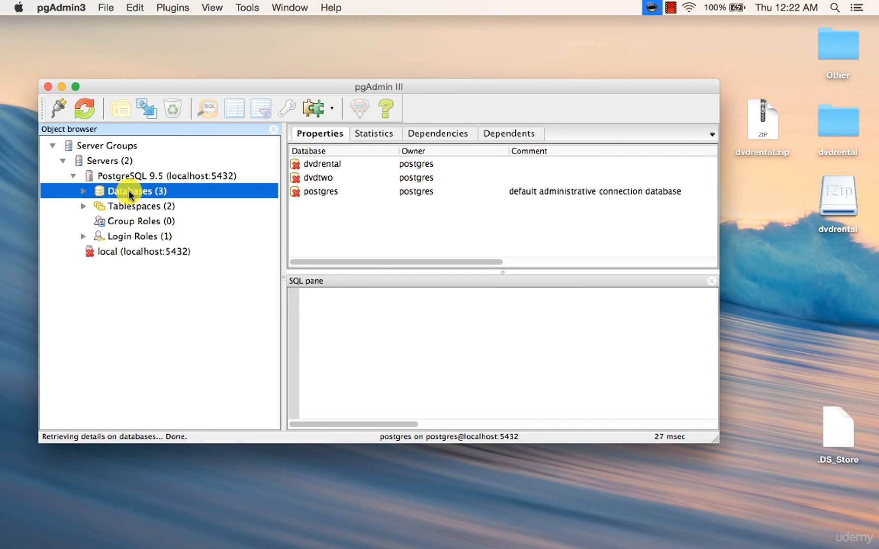
left_click(82, 192)
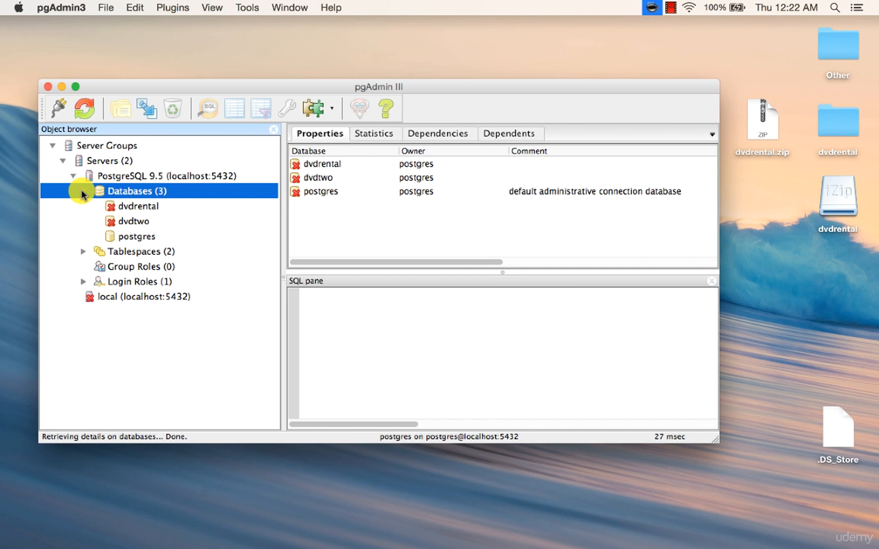
Step: Create a new database on the PostgreSQL 9.5 server named newdvddatabase
left_click(136, 236)
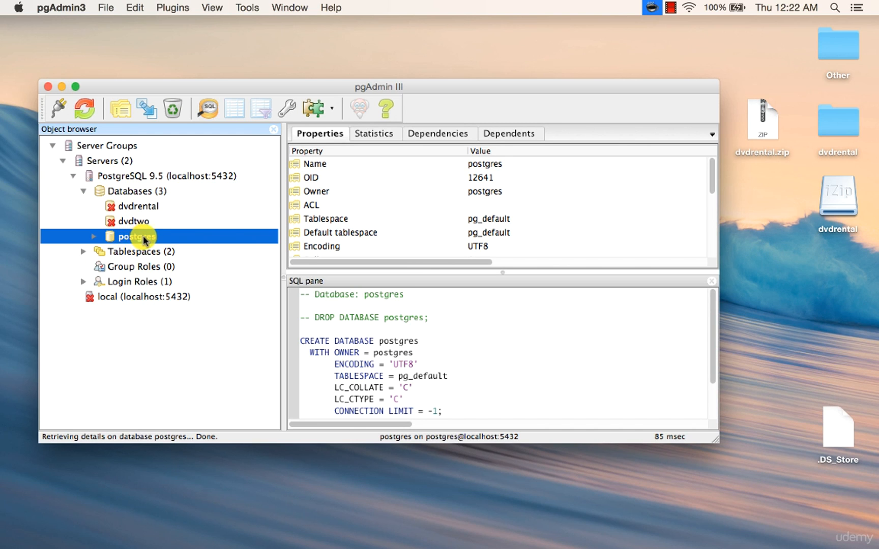
left_click(136, 191)
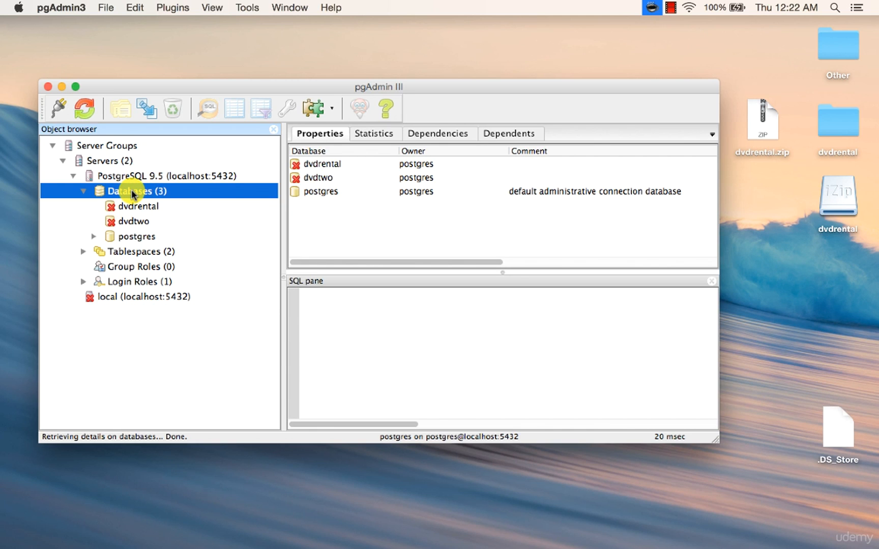
right_click(132, 194)
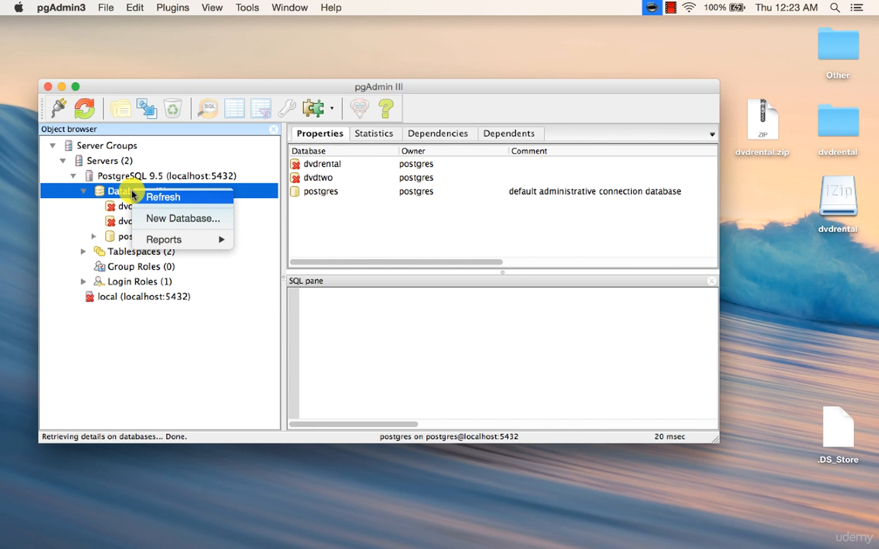
left_click(159, 219)
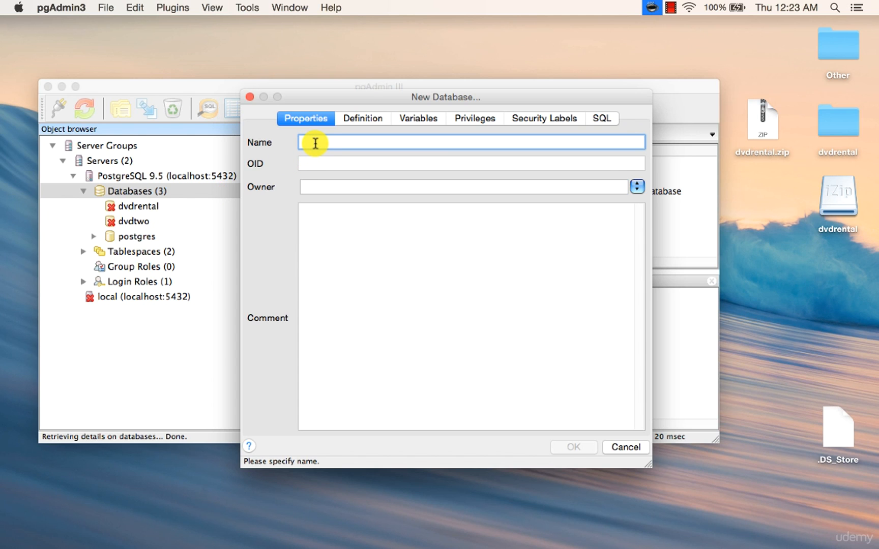
type("new")
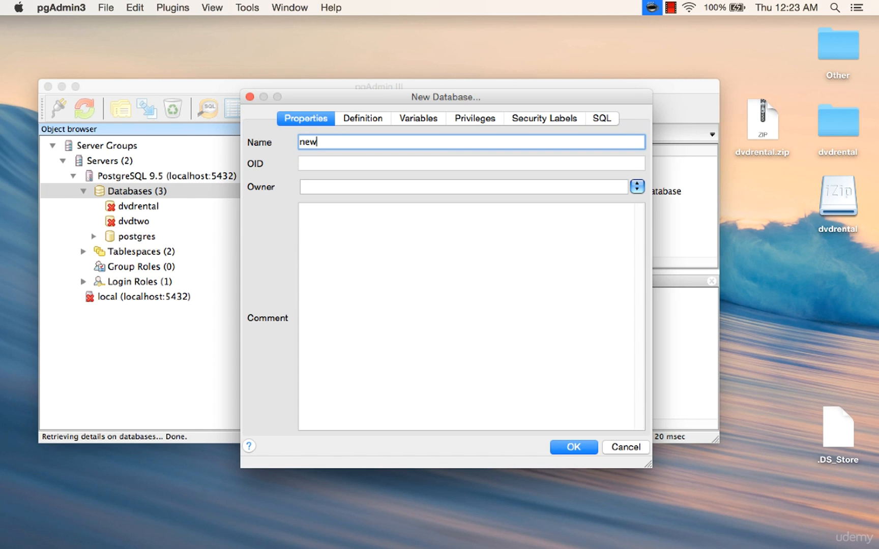
type("dvddatabase")
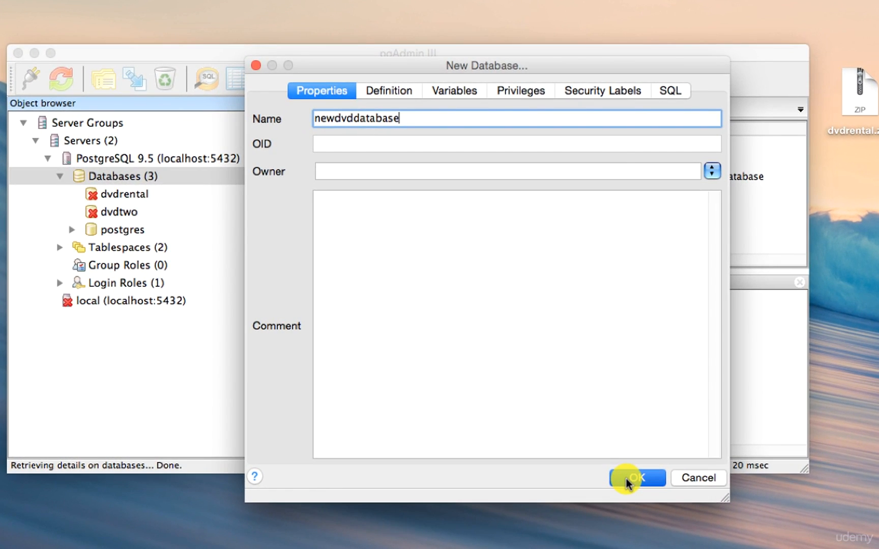
left_click(626, 481)
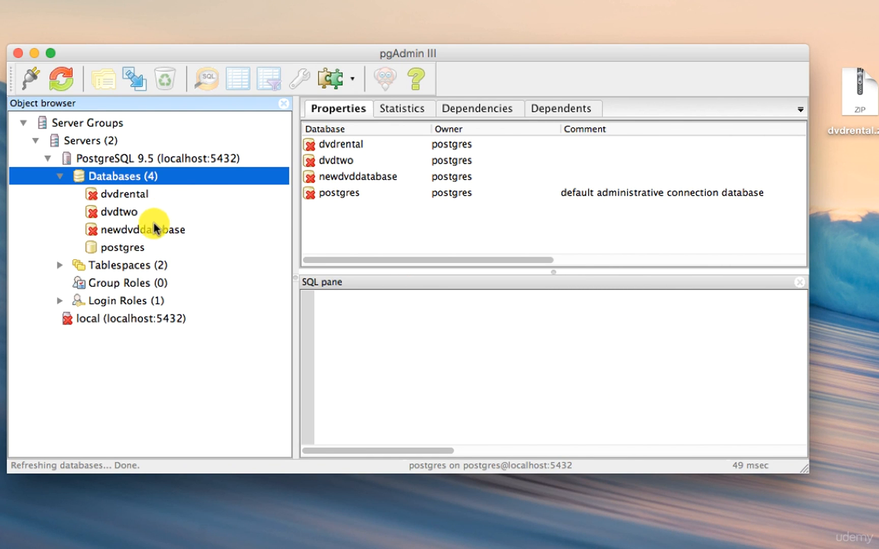
Step: Expand newdvddatabase down to its public schema and inspect its Tables list
left_click(125, 231)
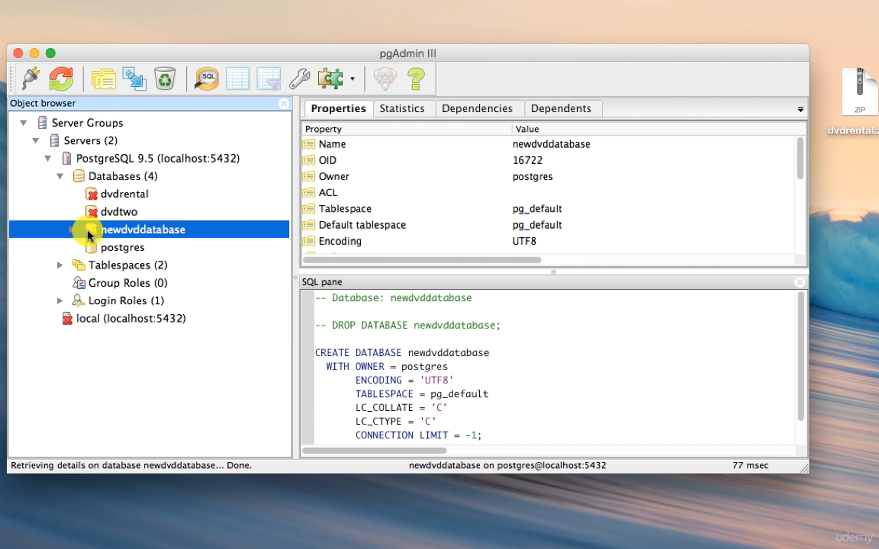
left_click(72, 230)
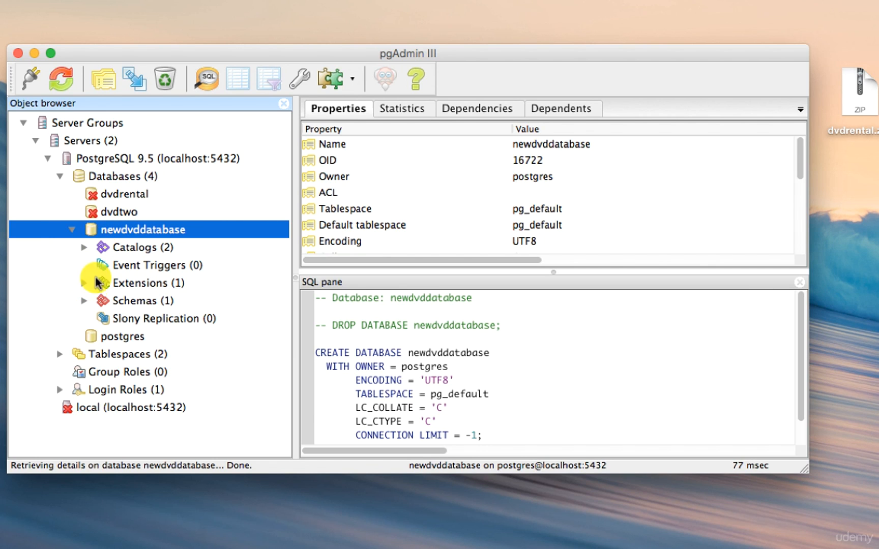
left_click(83, 301)
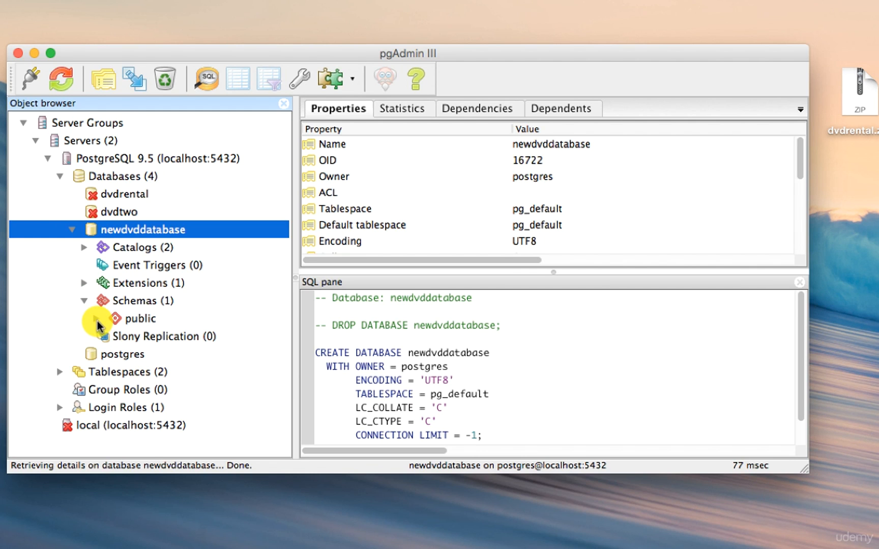
left_click(96, 319)
scroll(117, 333, "down", 3)
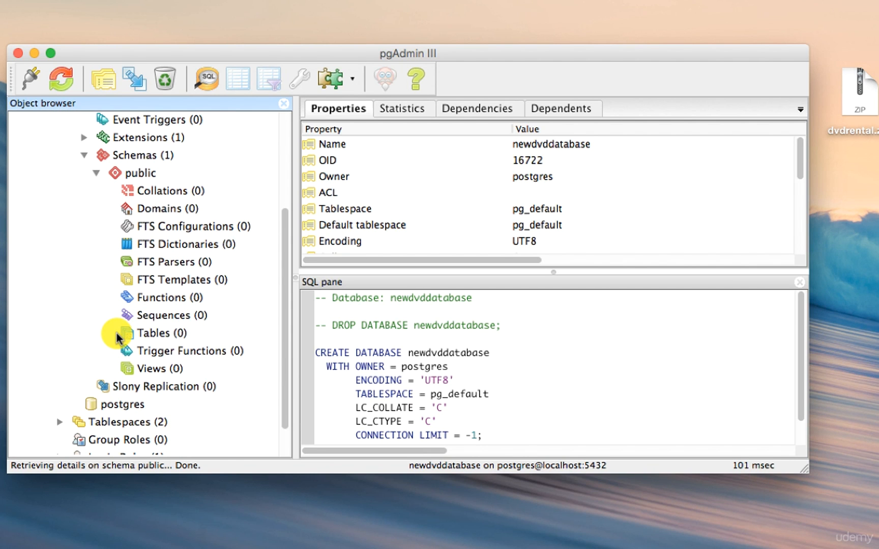
left_click(152, 334)
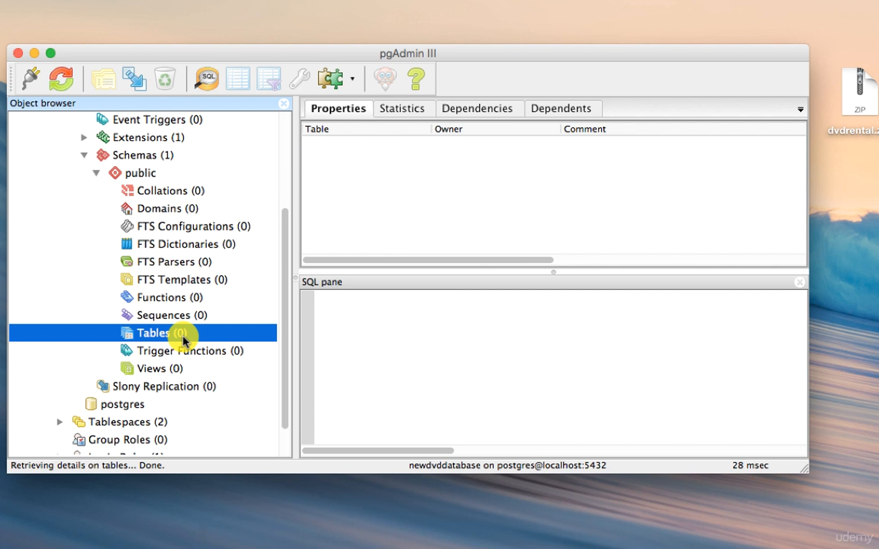
scroll(183, 340, "up", 3)
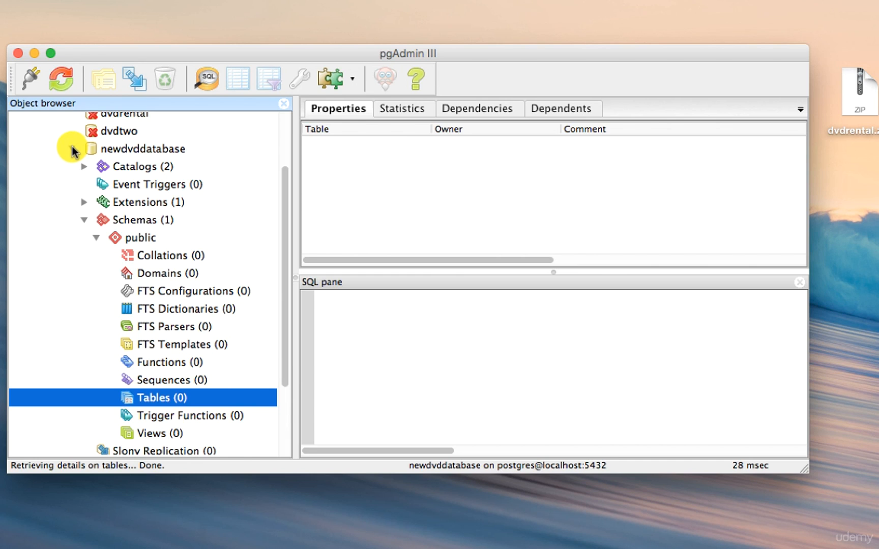
Step: Open the Restore dialog for newdvddatabase and clear the preset filename
left_click(125, 148)
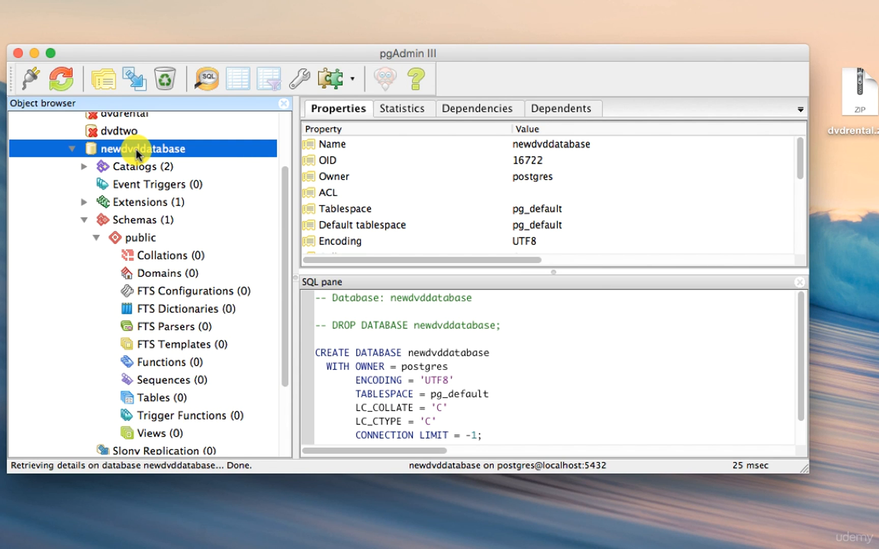
right_click(136, 150)
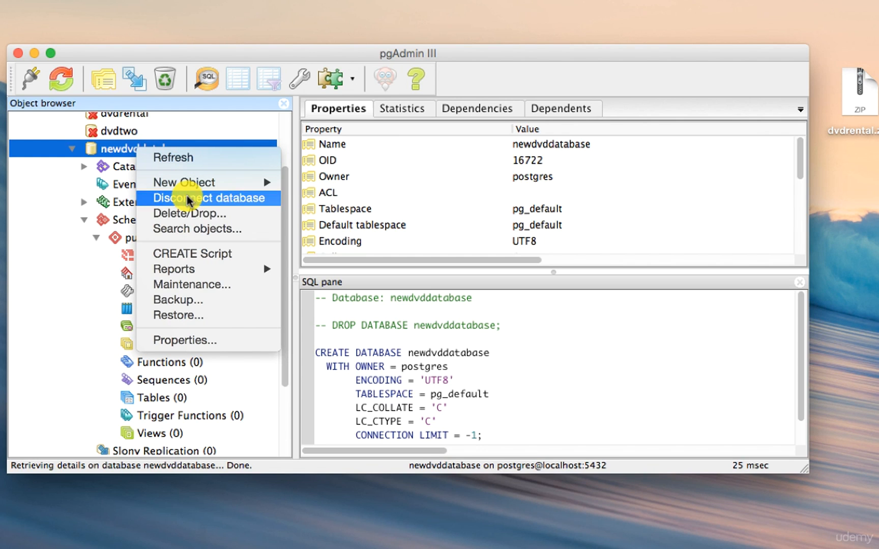
left_click(184, 317)
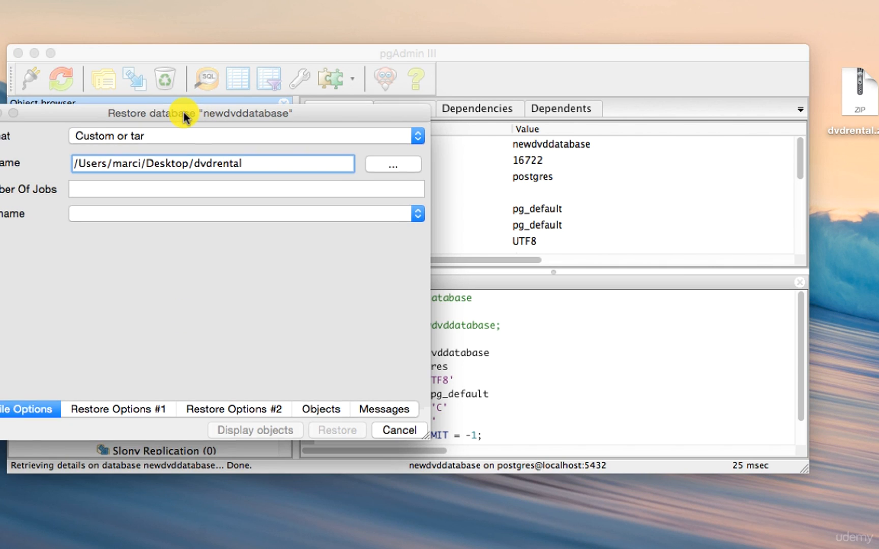
left_click_drag(183, 113, 426, 137)
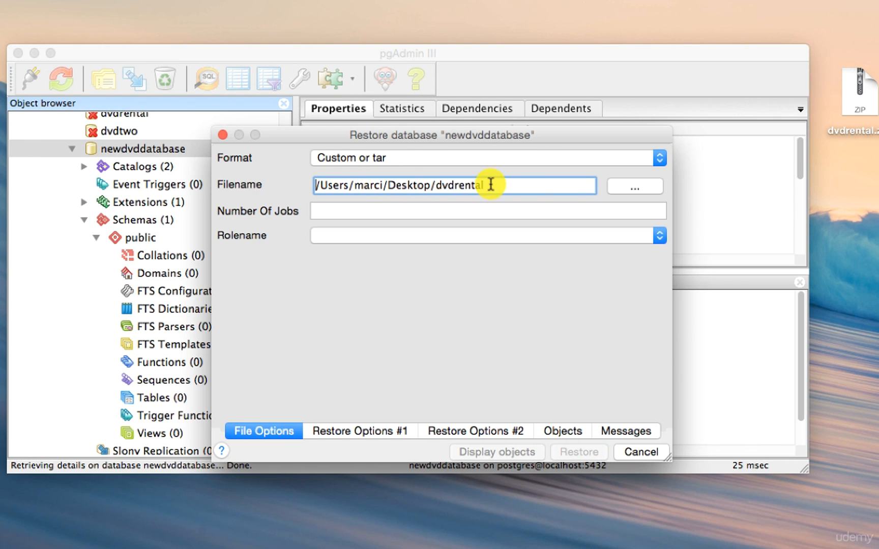
left_click_drag(506, 185, 310, 187)
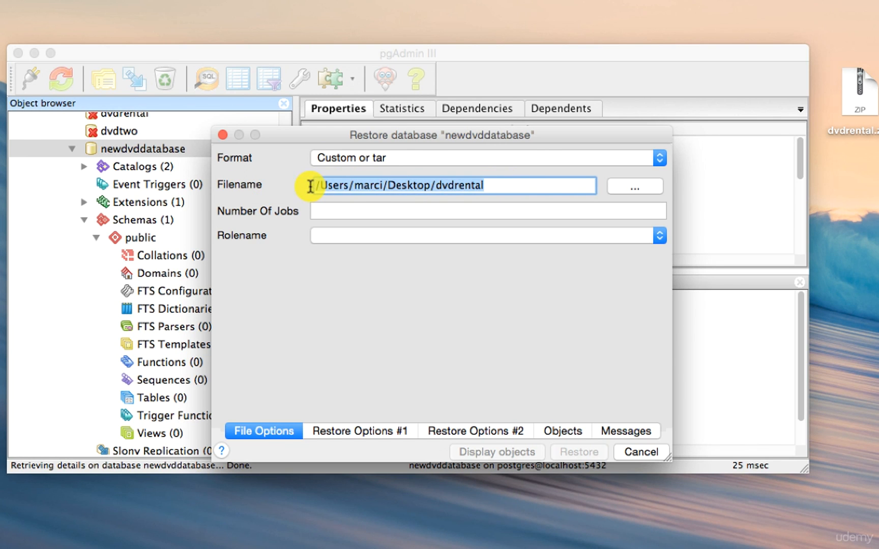
key("BackSpace")
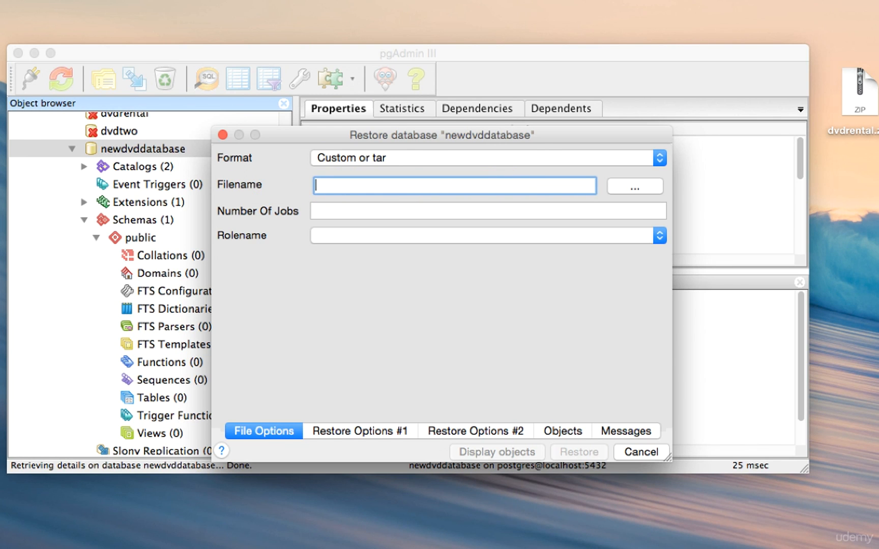
Step: Choose dvdrental.tar from the dvdrental volume, showing all file types, and run the restore
left_click(631, 188)
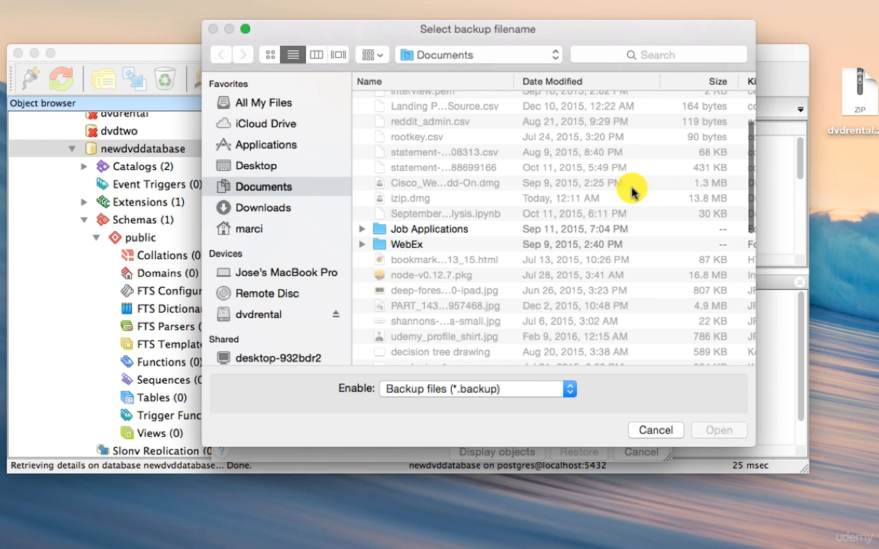
left_click(278, 315)
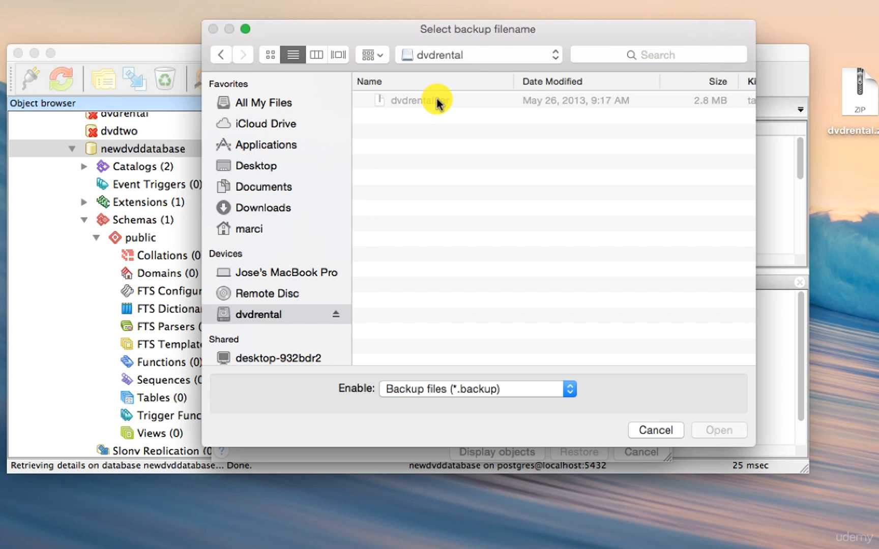
left_click(463, 388)
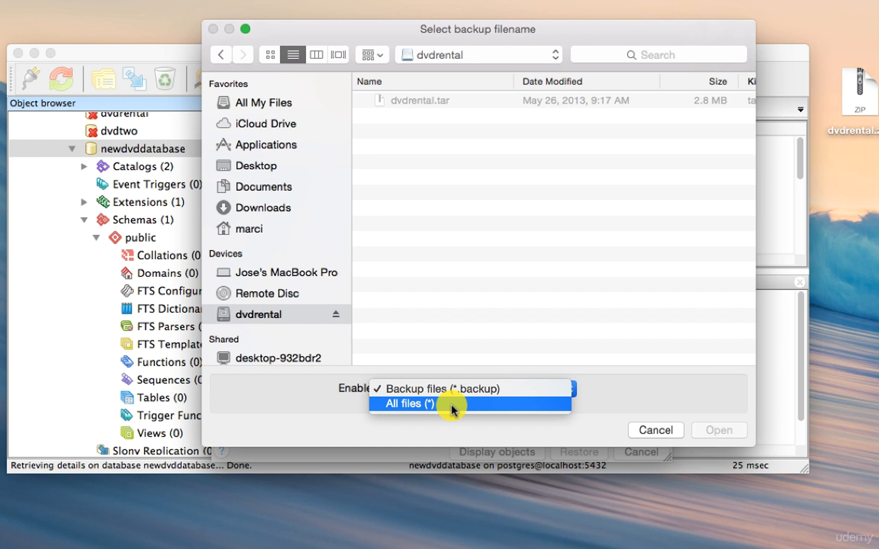
left_click(452, 405)
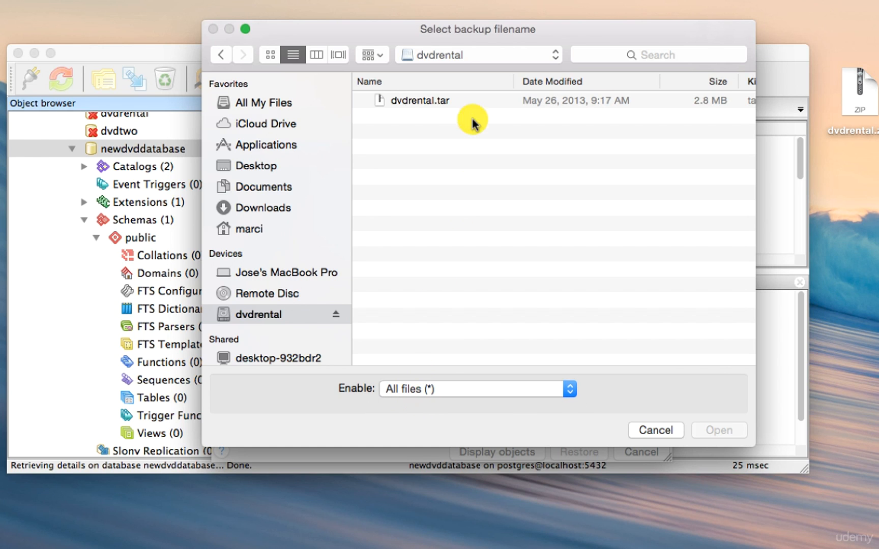
left_click(438, 100)
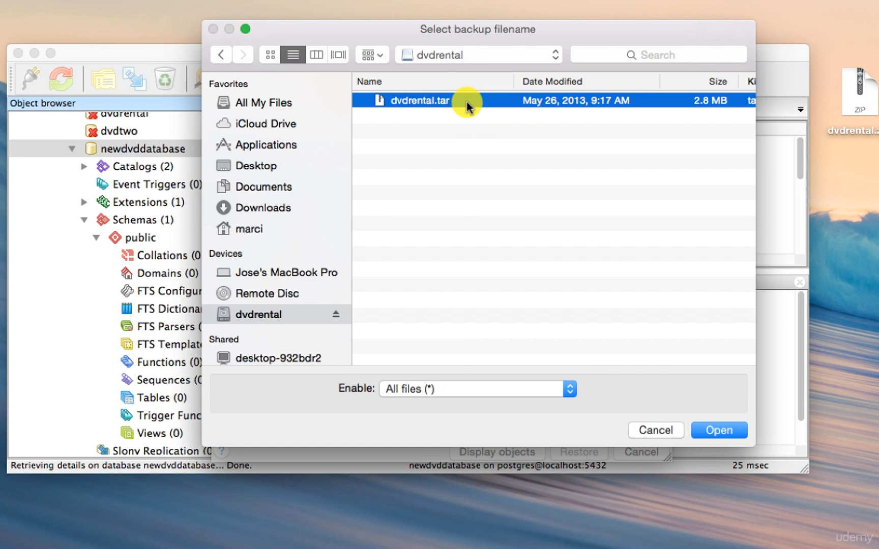
left_click(720, 431)
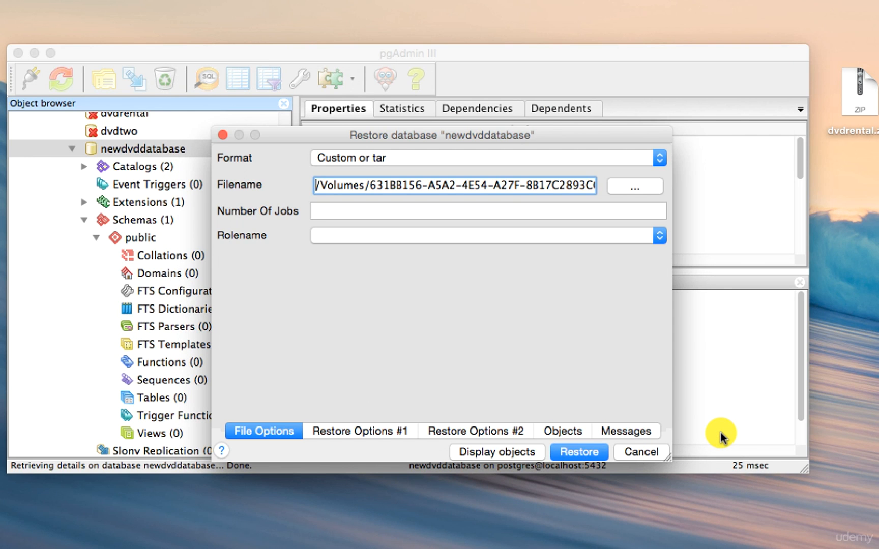
left_click(578, 451)
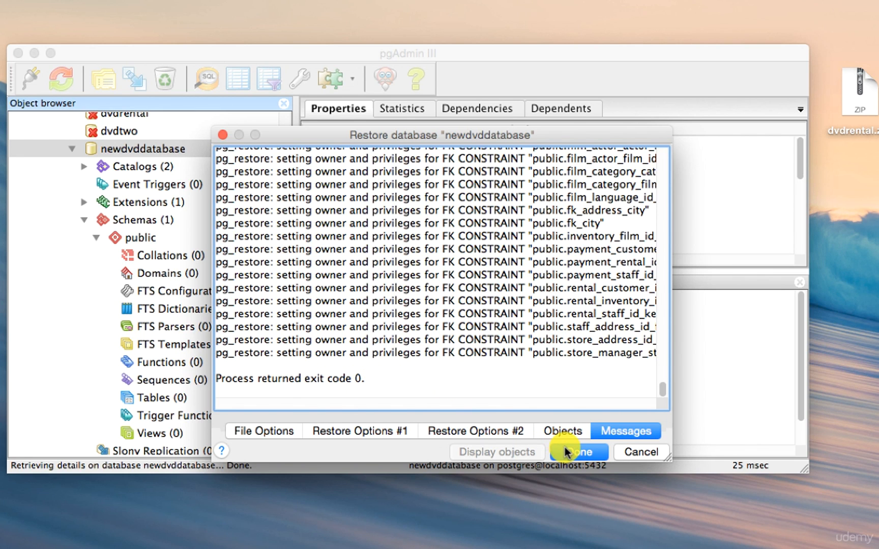
left_click(570, 453)
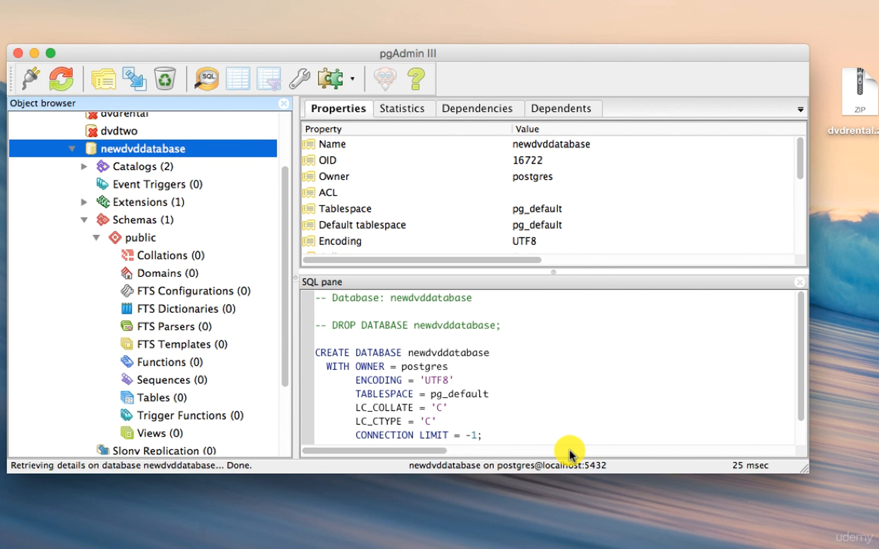
Step: Refresh newdvddatabase and browse the restored tables in its public schema
left_click(71, 149)
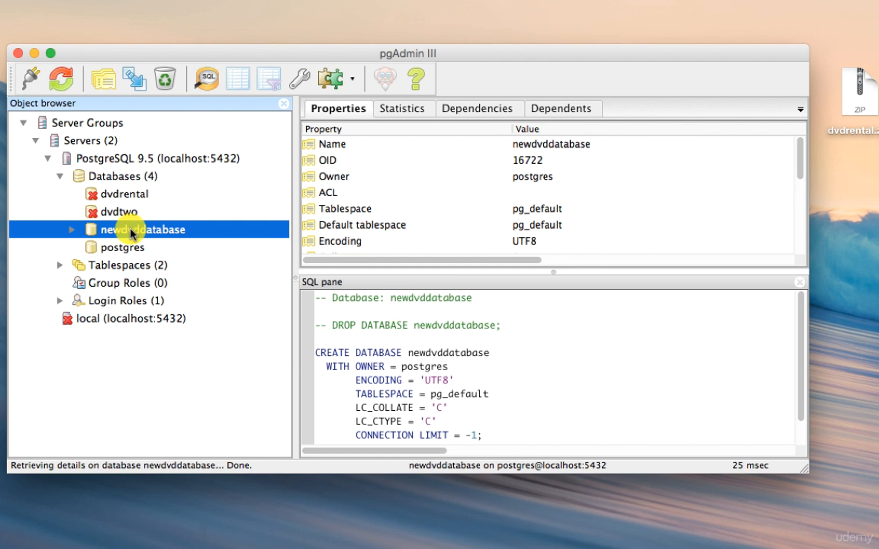
left_click(61, 82)
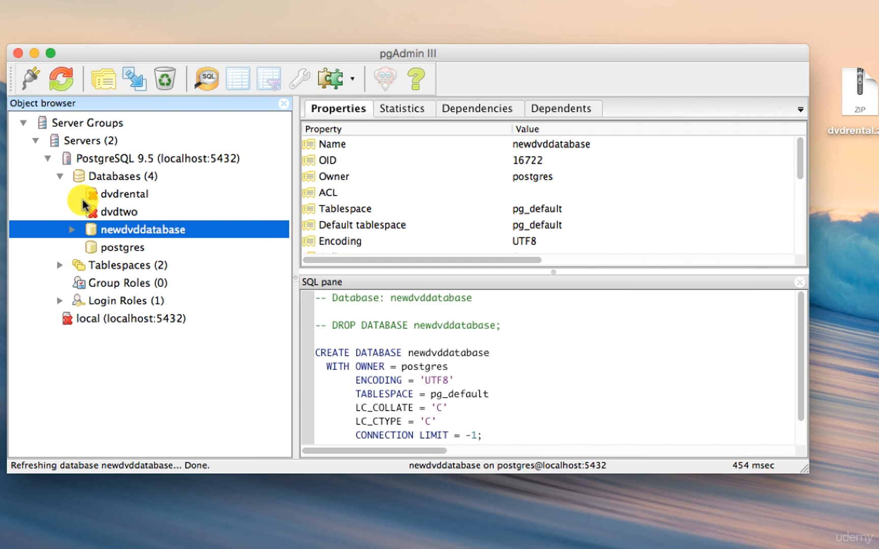
left_click(72, 230)
scroll(142, 338, "down", 5)
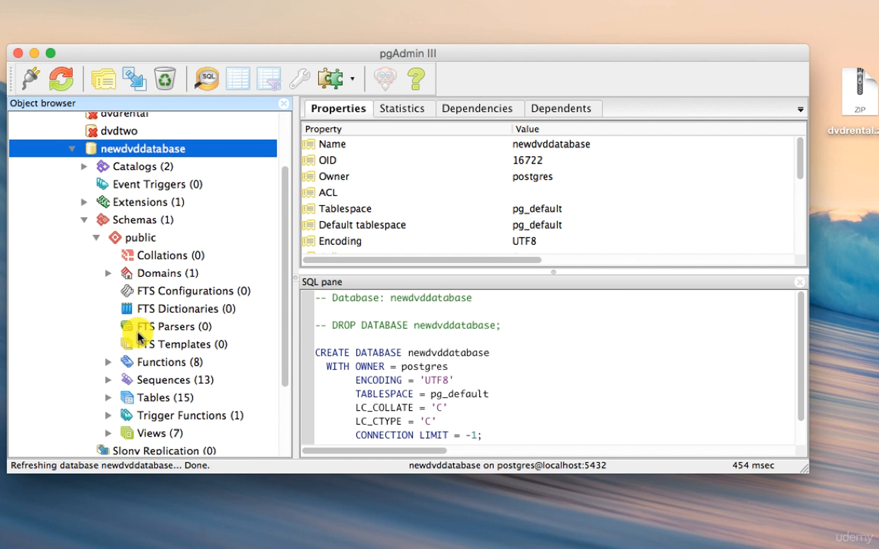
left_click(158, 376)
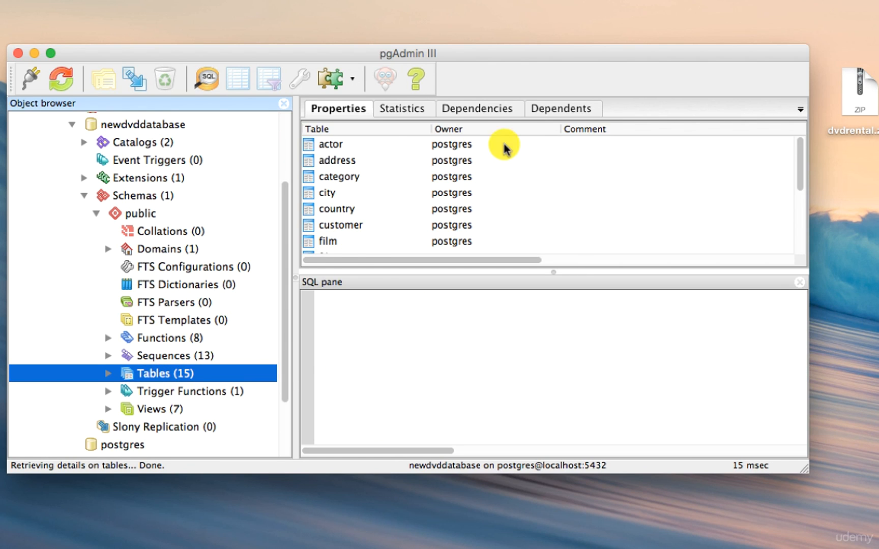
scroll(424, 182, "down", 4)
scroll(424, 182, "up", 4)
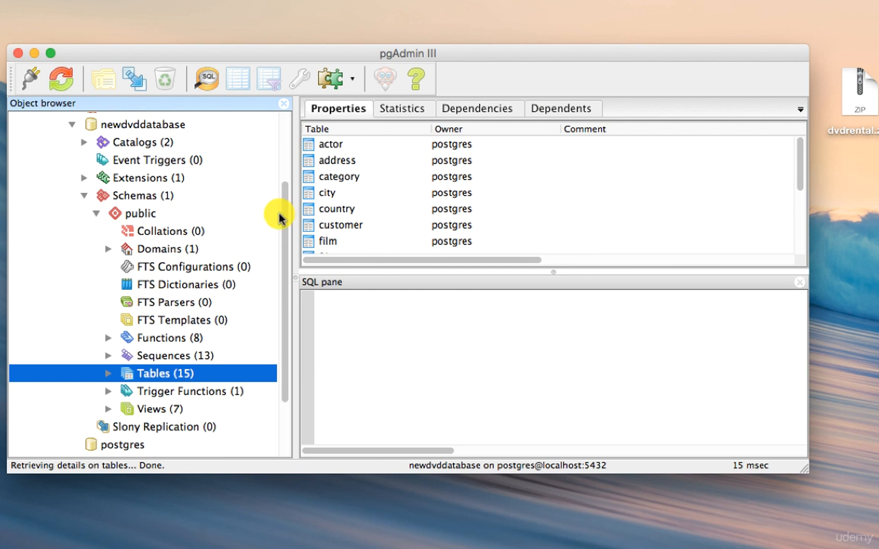
scroll(252, 220, "up", 1)
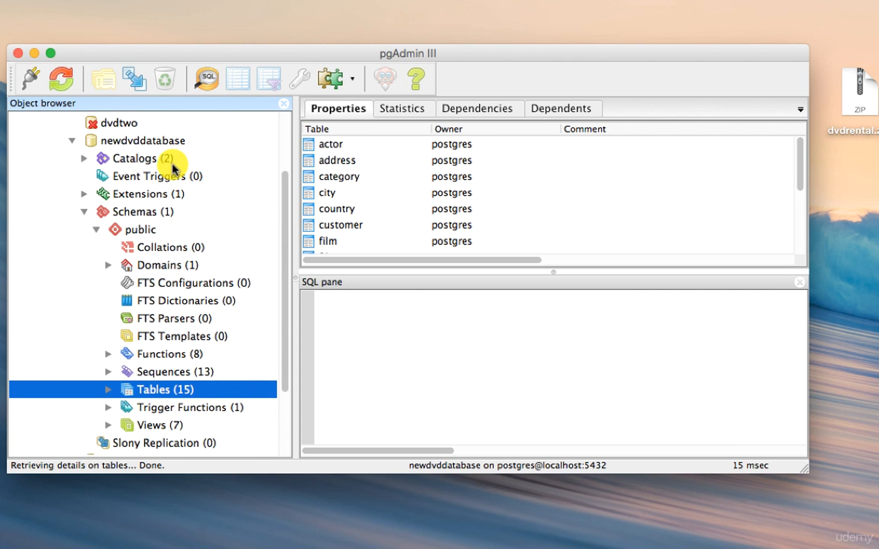
Step: Open the SQL query tool on newdvddatabase
left_click(163, 142)
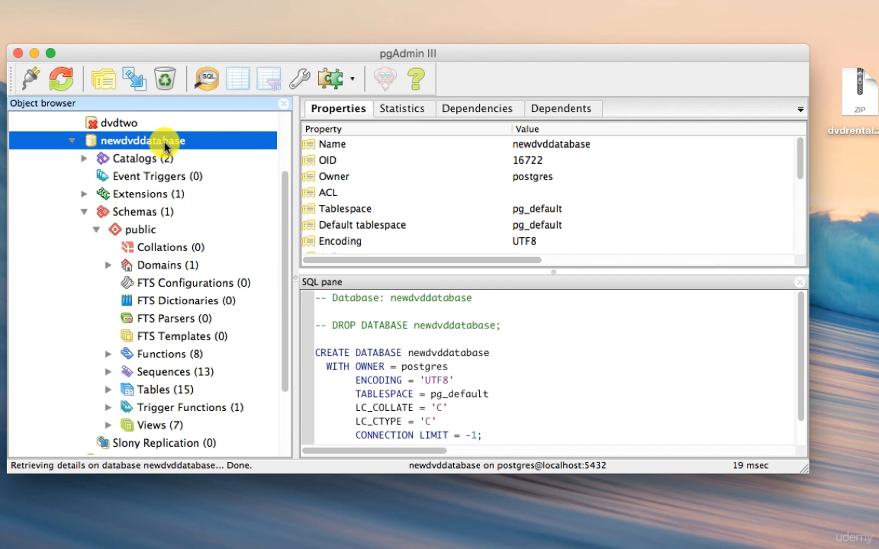
left_click(204, 81)
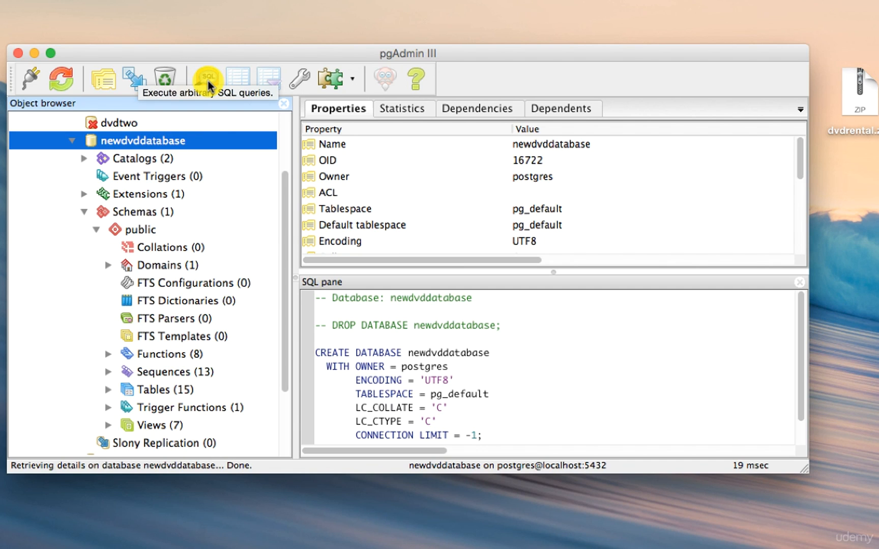
left_click(206, 81)
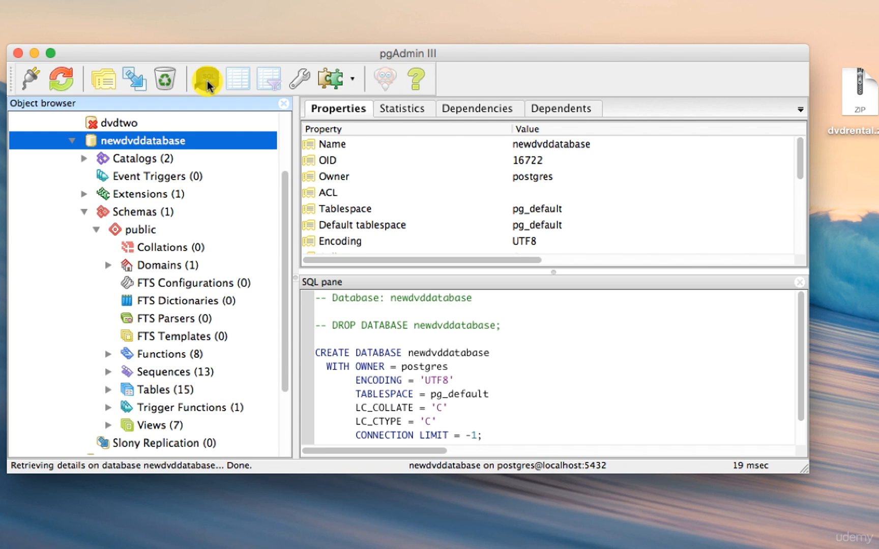
left_click_drag(211, 18, 306, 75)
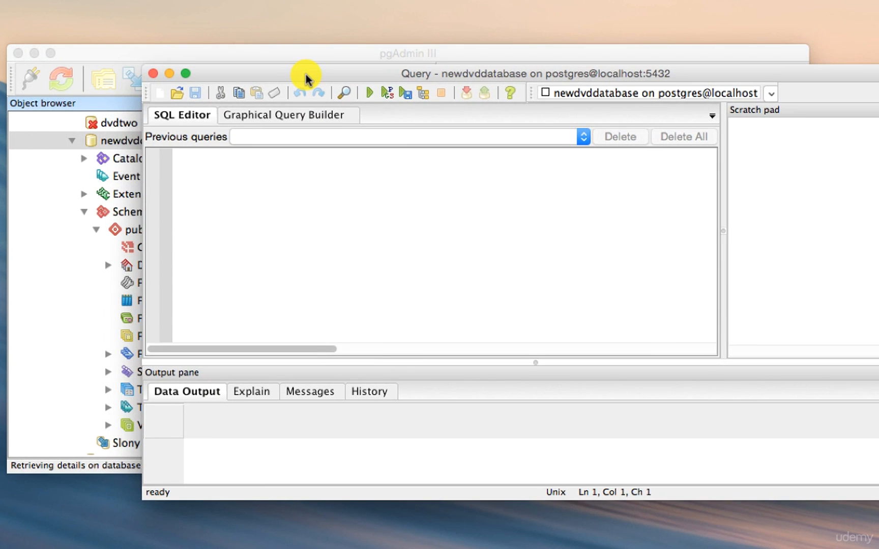
Step: Write and execute the query SELECT * FROM actor; in the SQL editor
type("S")
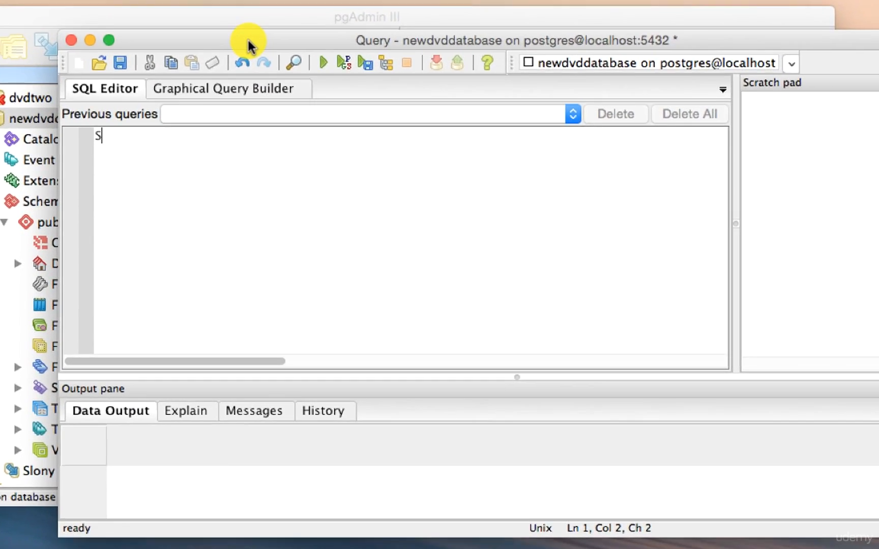
type("ELECT * ")
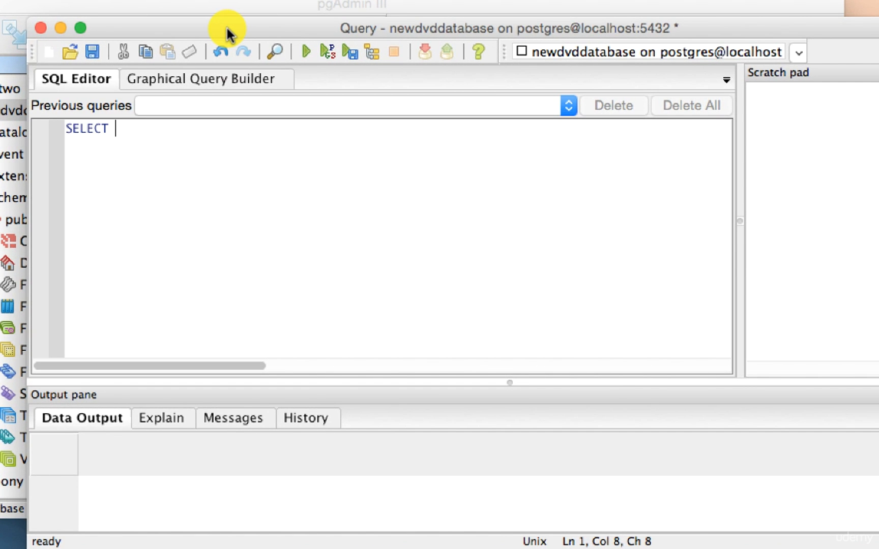
type("F")
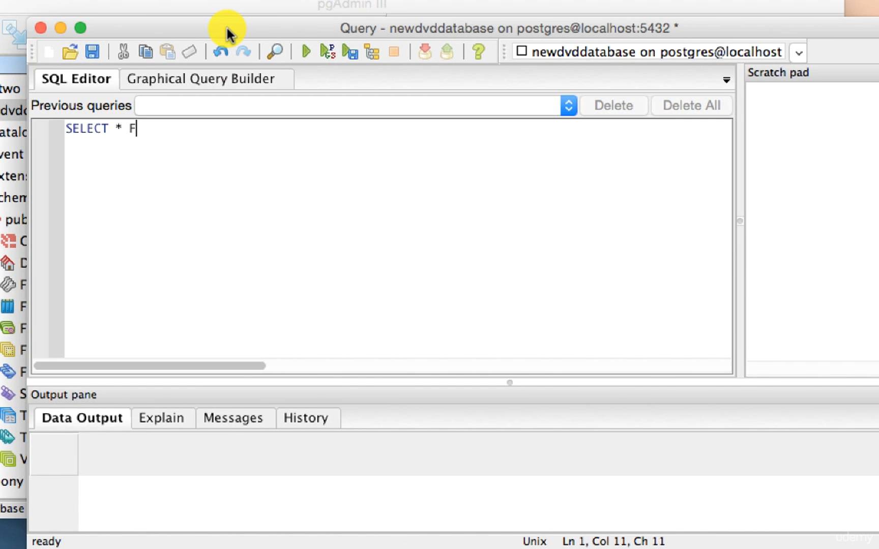
type("ROM actor;")
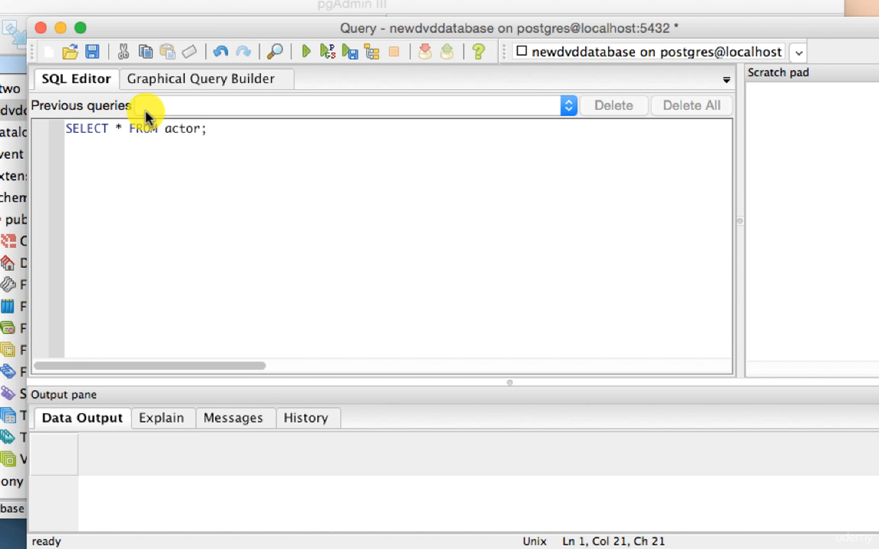
left_click_drag(110, 127, 55, 130)
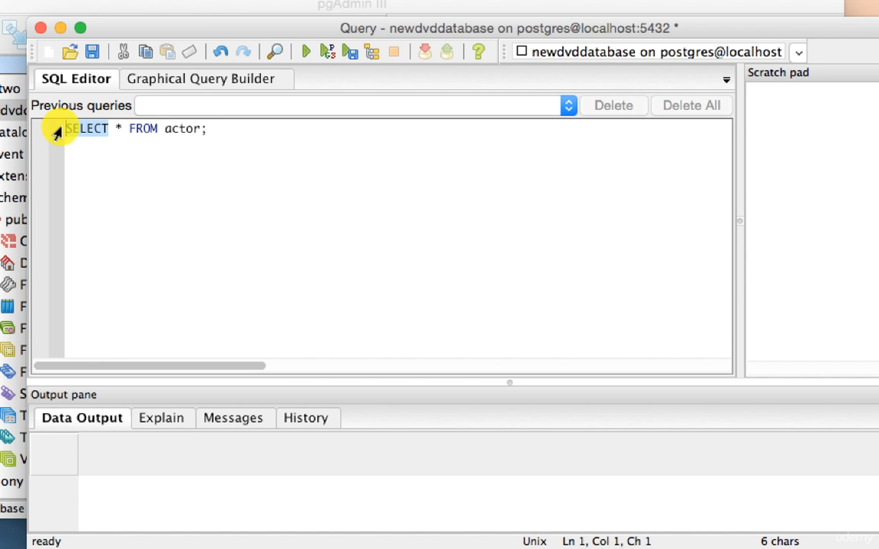
left_click_drag(124, 128, 155, 127)
left_click(229, 128)
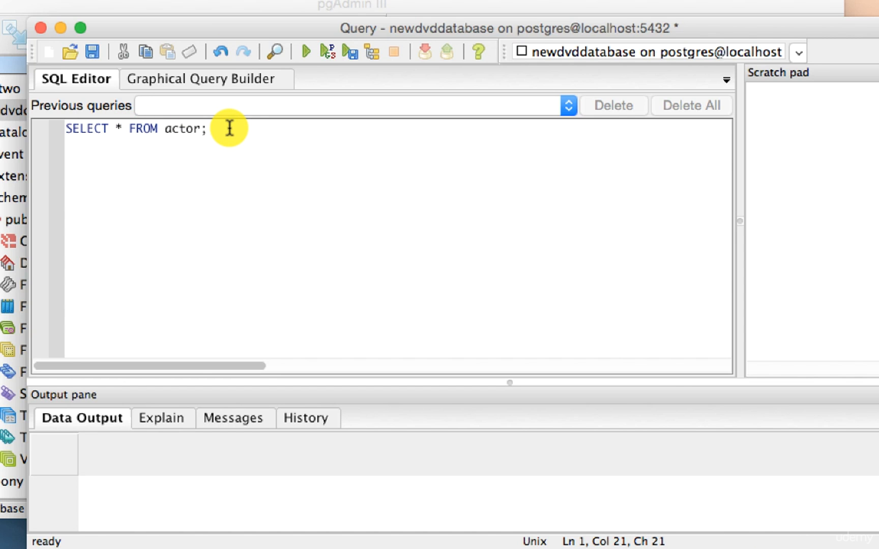
left_click(306, 51)
Step: Scroll through the returned actor rows, and close the query window without saving the query
scroll(233, 455, "down", 1)
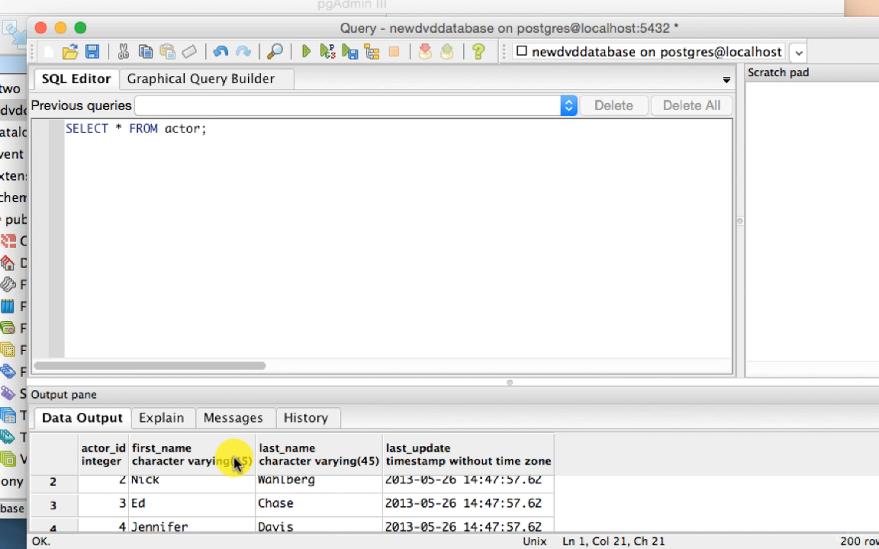
scroll(224, 474, "up", 1)
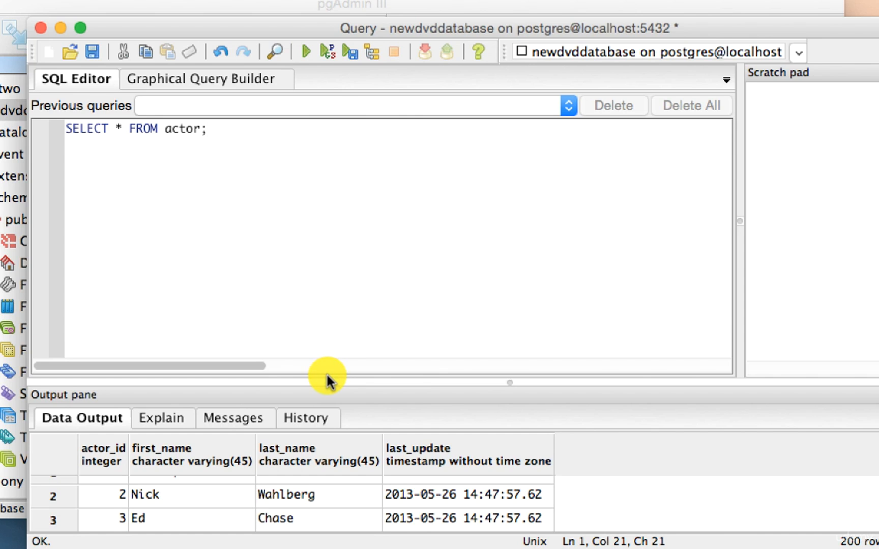
scroll(555, 487, "down", 3)
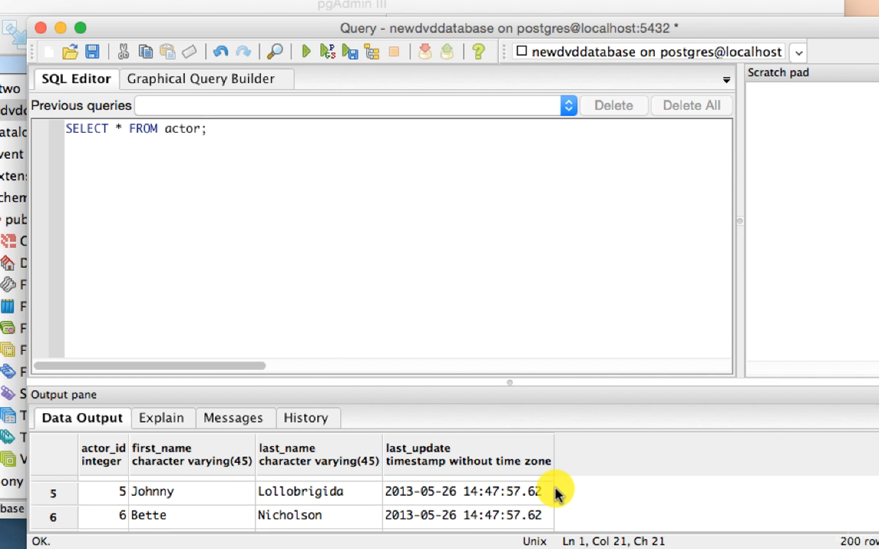
scroll(555, 489, "up", 4)
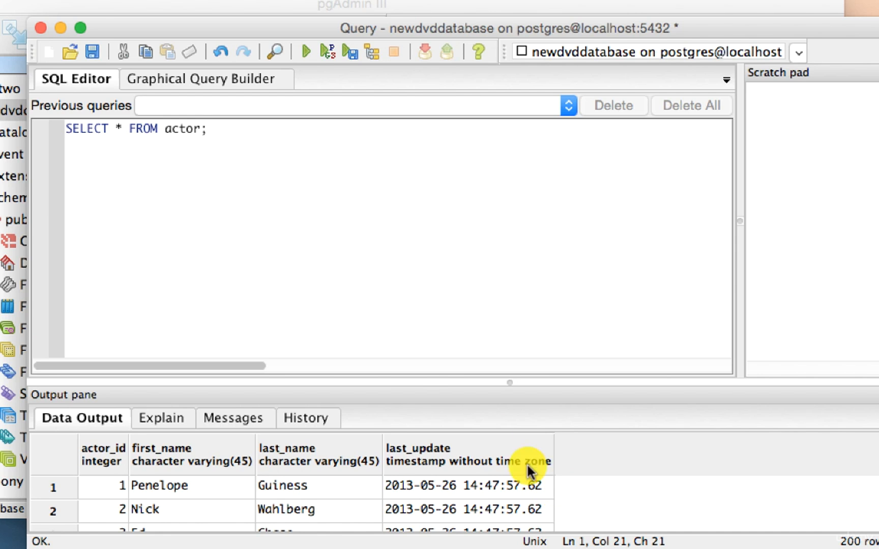
left_click(39, 27)
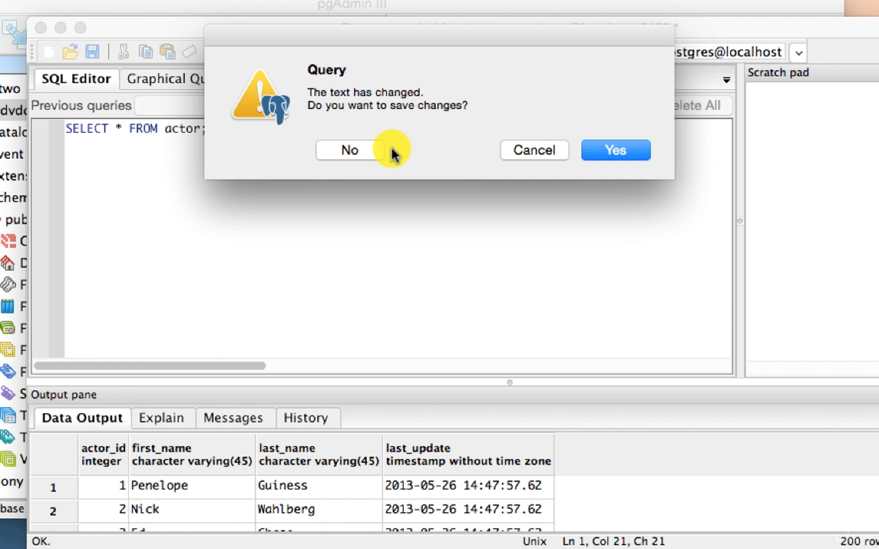
left_click(364, 149)
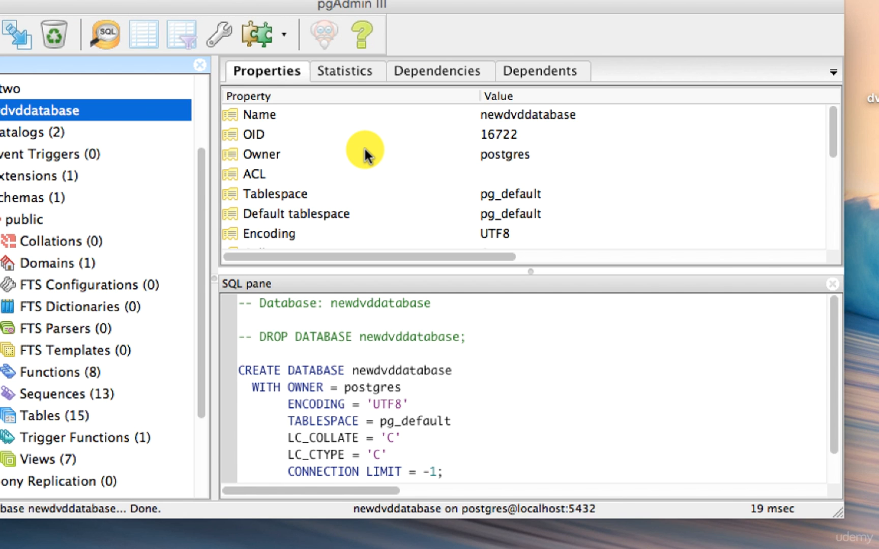